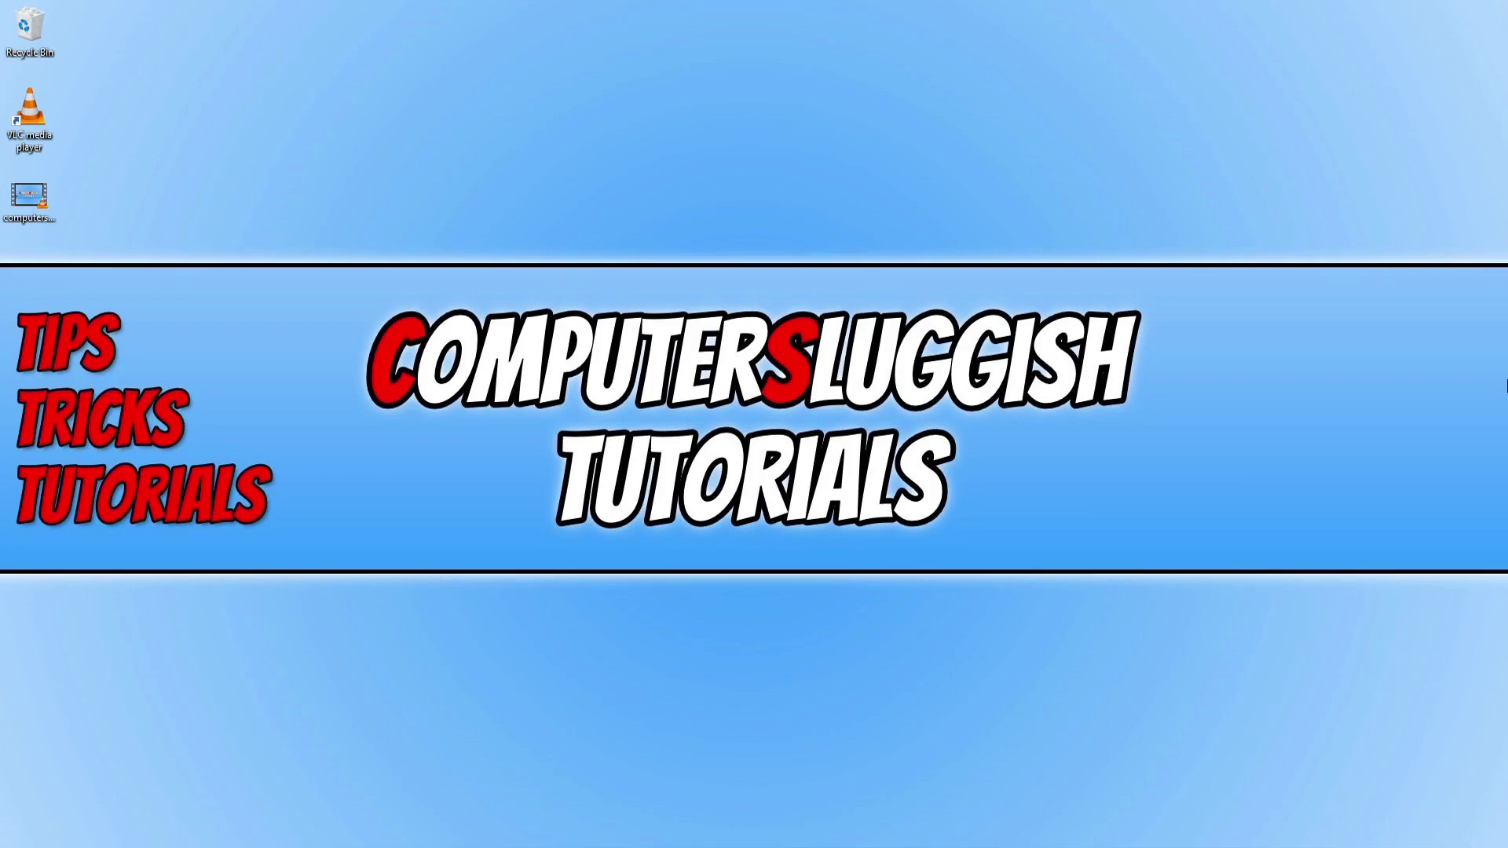
# Step: Launch VLC from the desktop icon and start the Media > Convert / Save command
pyautogui.doubleClick(43, 110)
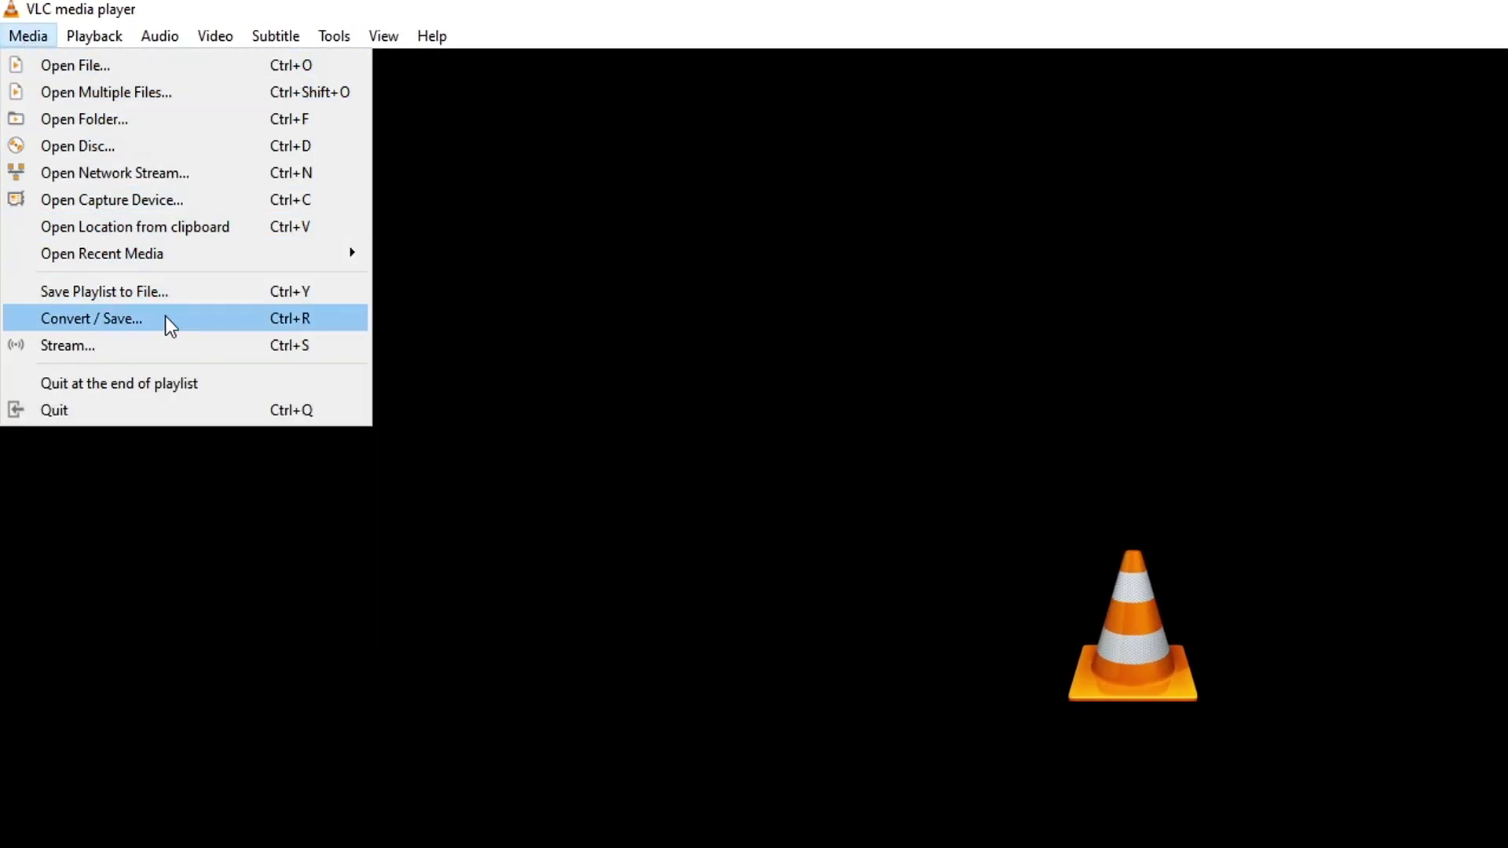
pyautogui.click(165, 316)
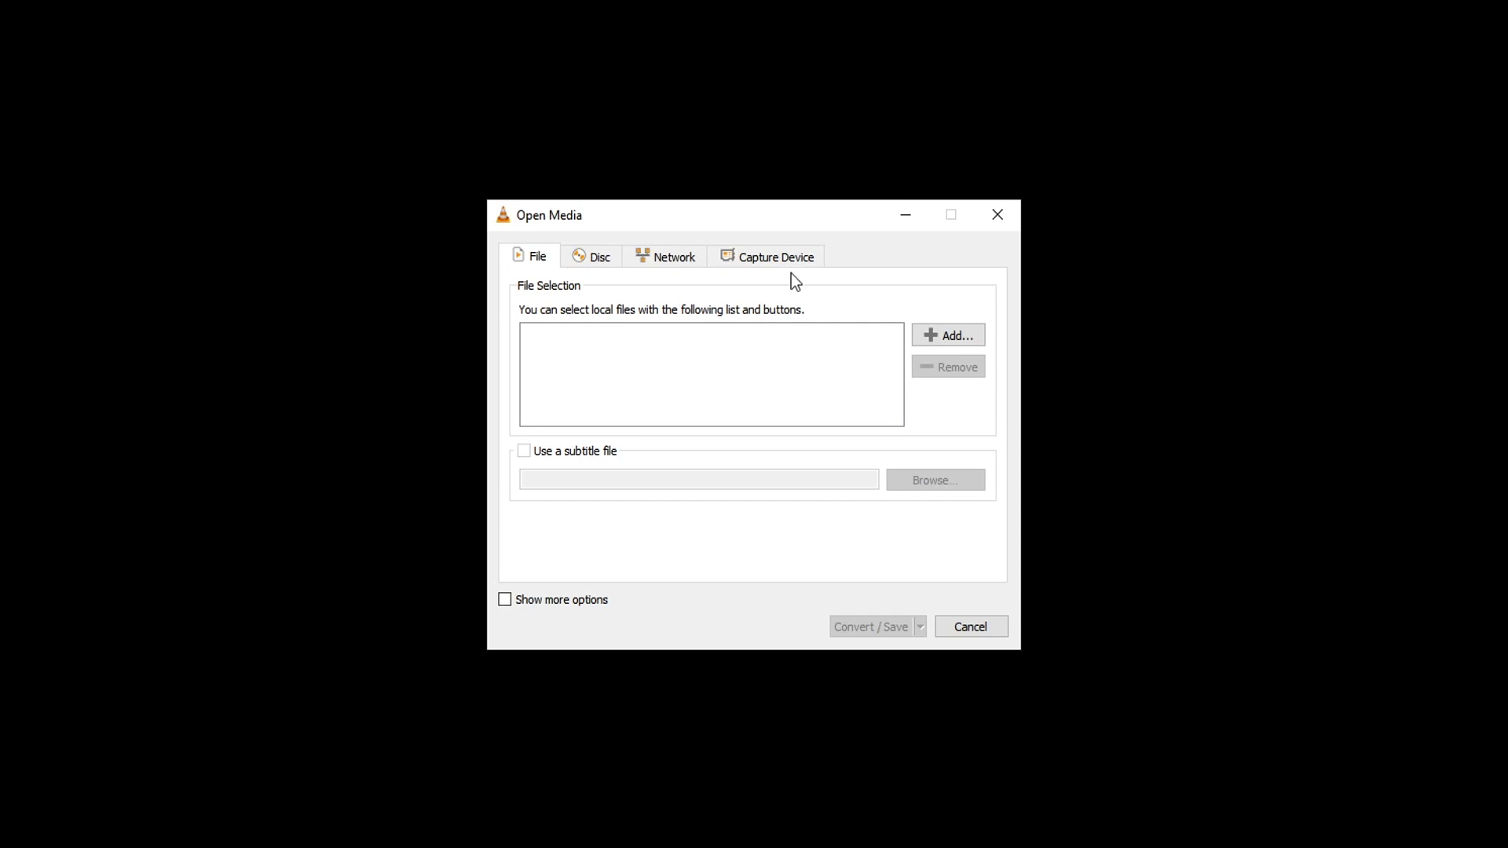
# Step: Add computersluggish.mp4 from the Desktop as the source file to convert
pyautogui.click(921, 334)
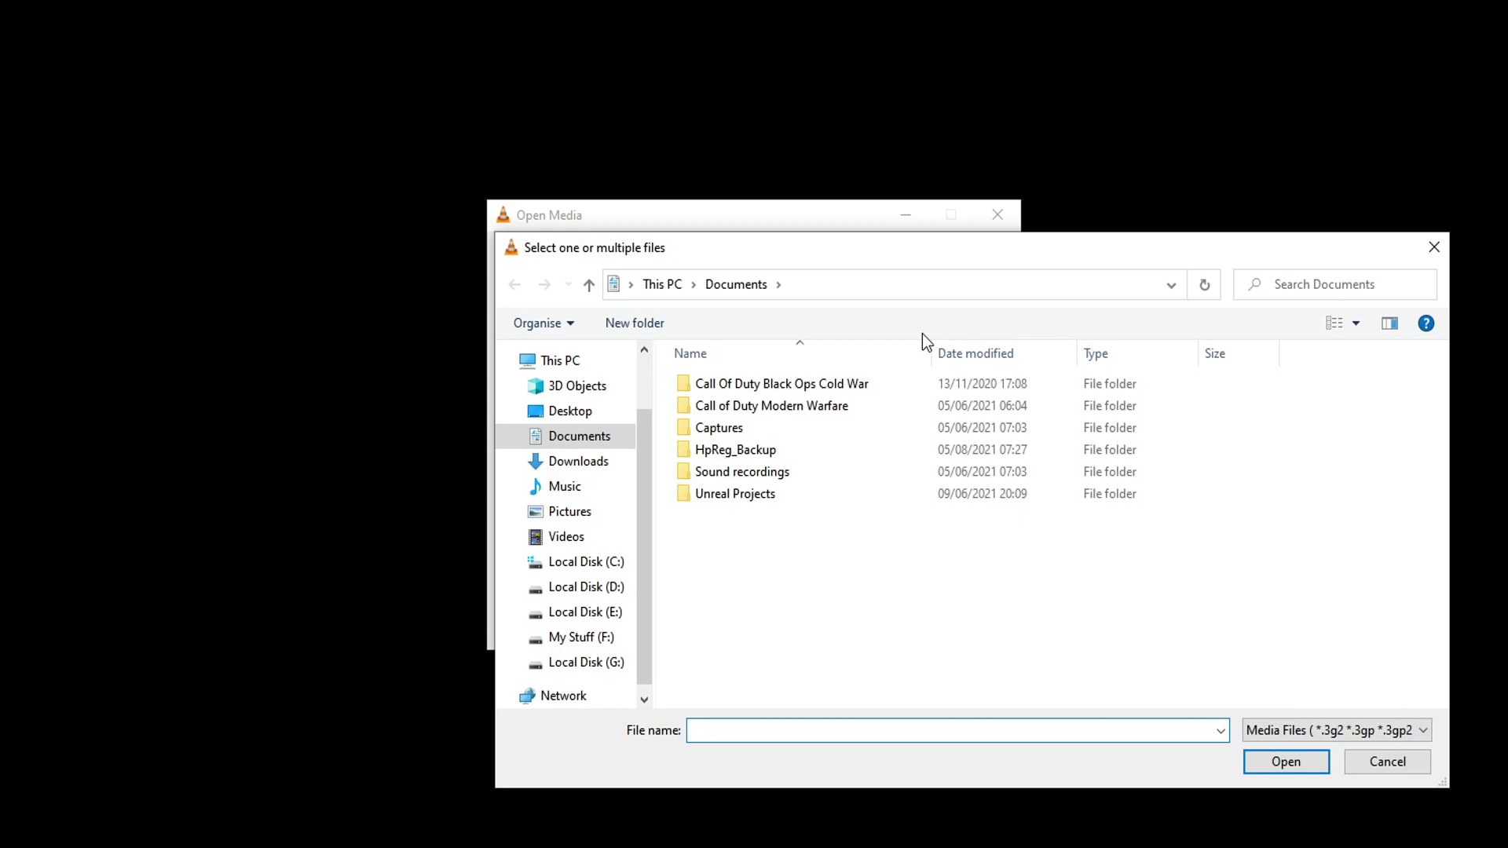
pyautogui.write('computersluggish')
pyautogui.click(570, 410)
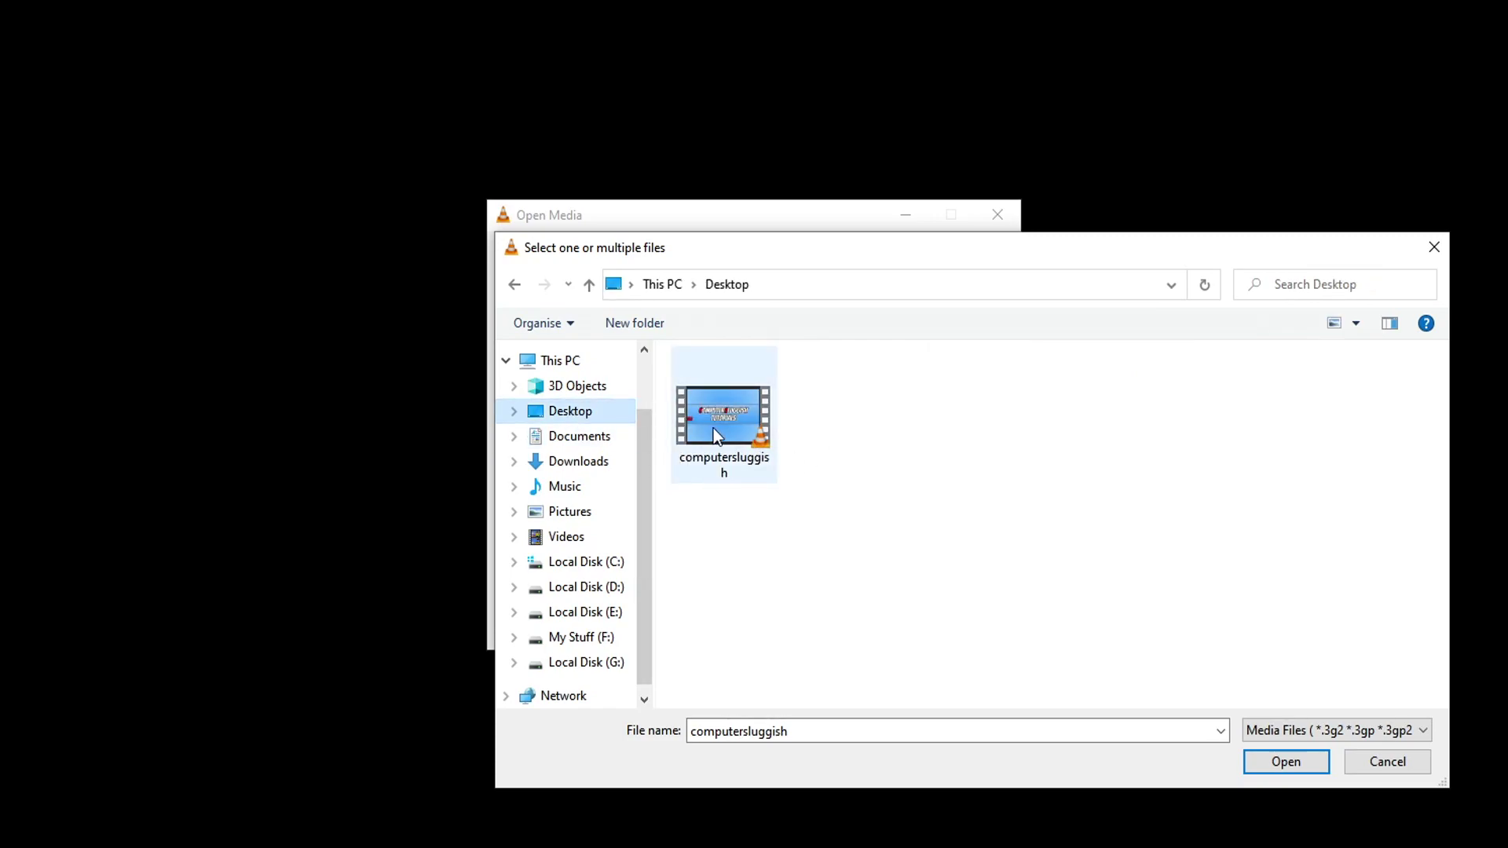
pyautogui.click(713, 427)
pyautogui.click(1299, 769)
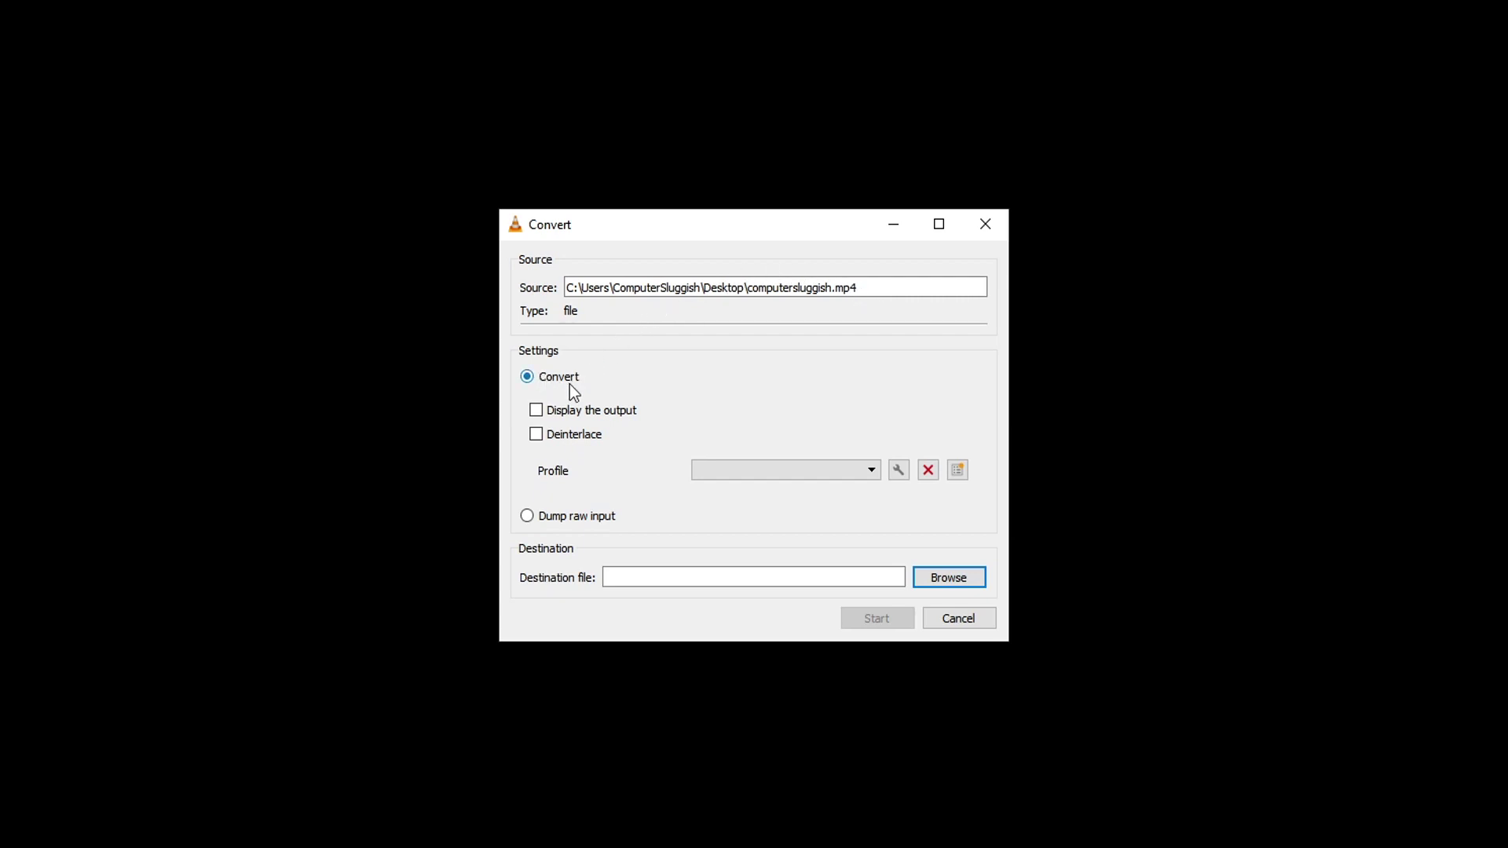
# Step: Continue to the Convert settings and start editing a new conversion profile
pyautogui.click(899, 471)
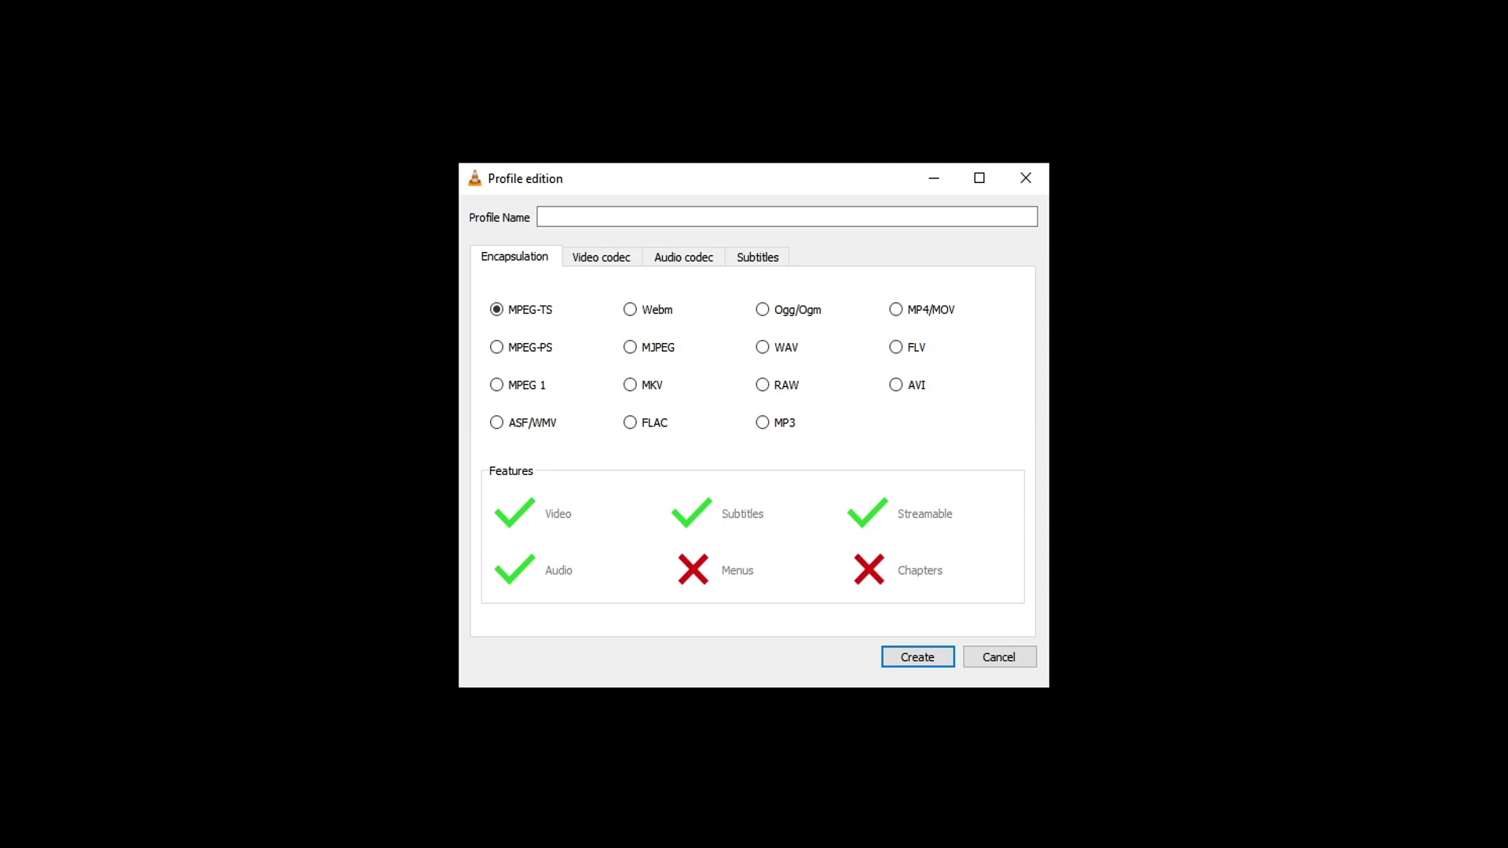
# Step: Choose MP4/MOV as the new profile's encapsulation
pyautogui.click(933, 312)
pyautogui.click(629, 264)
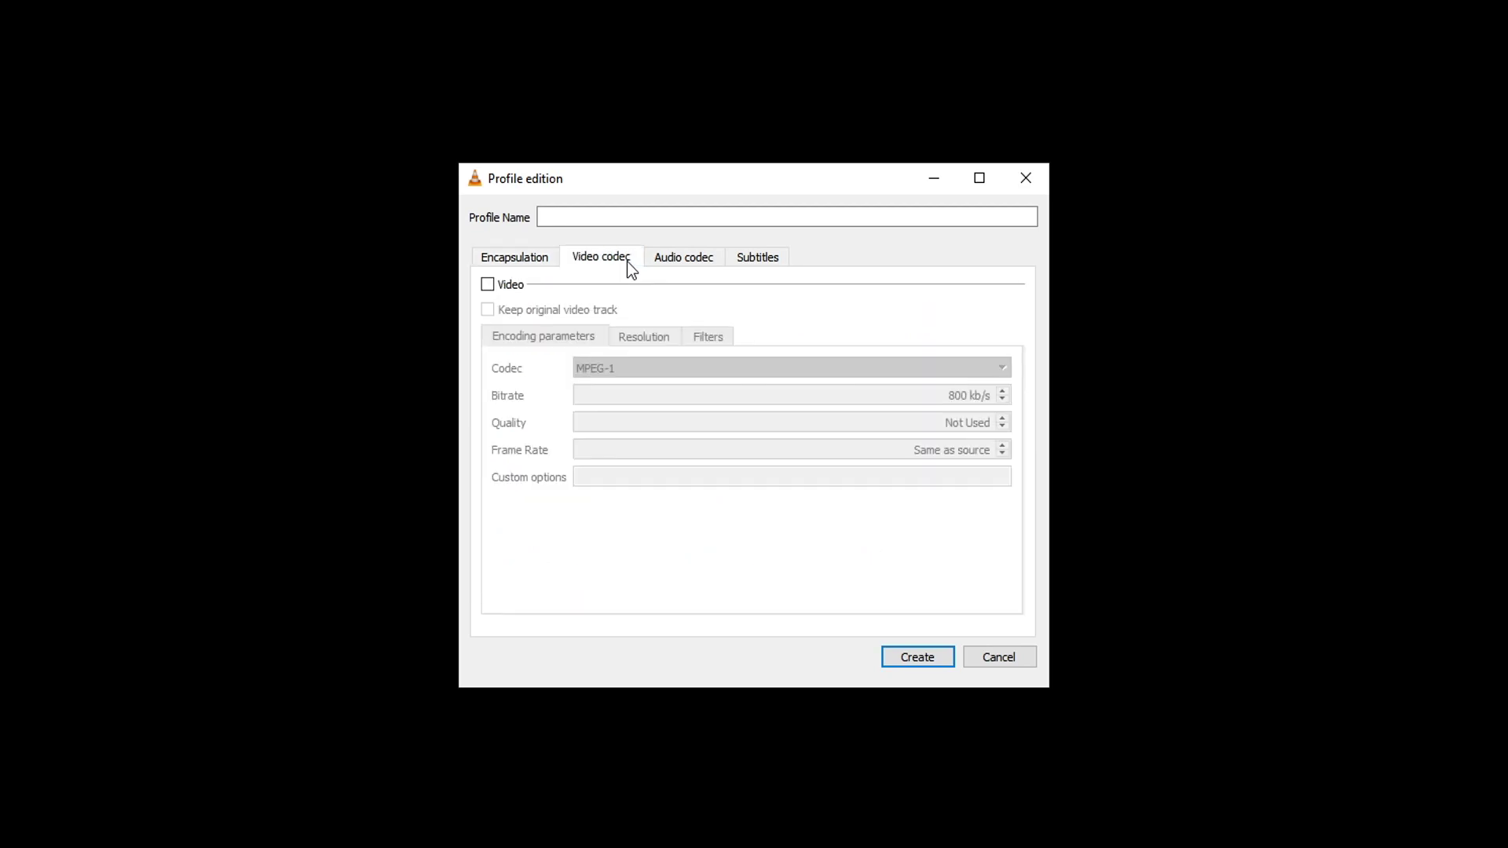
# Step: Enable MPEG-1 video encoding at 800 kb/s, keeping scale at Auto and no filters
pyautogui.click(510, 288)
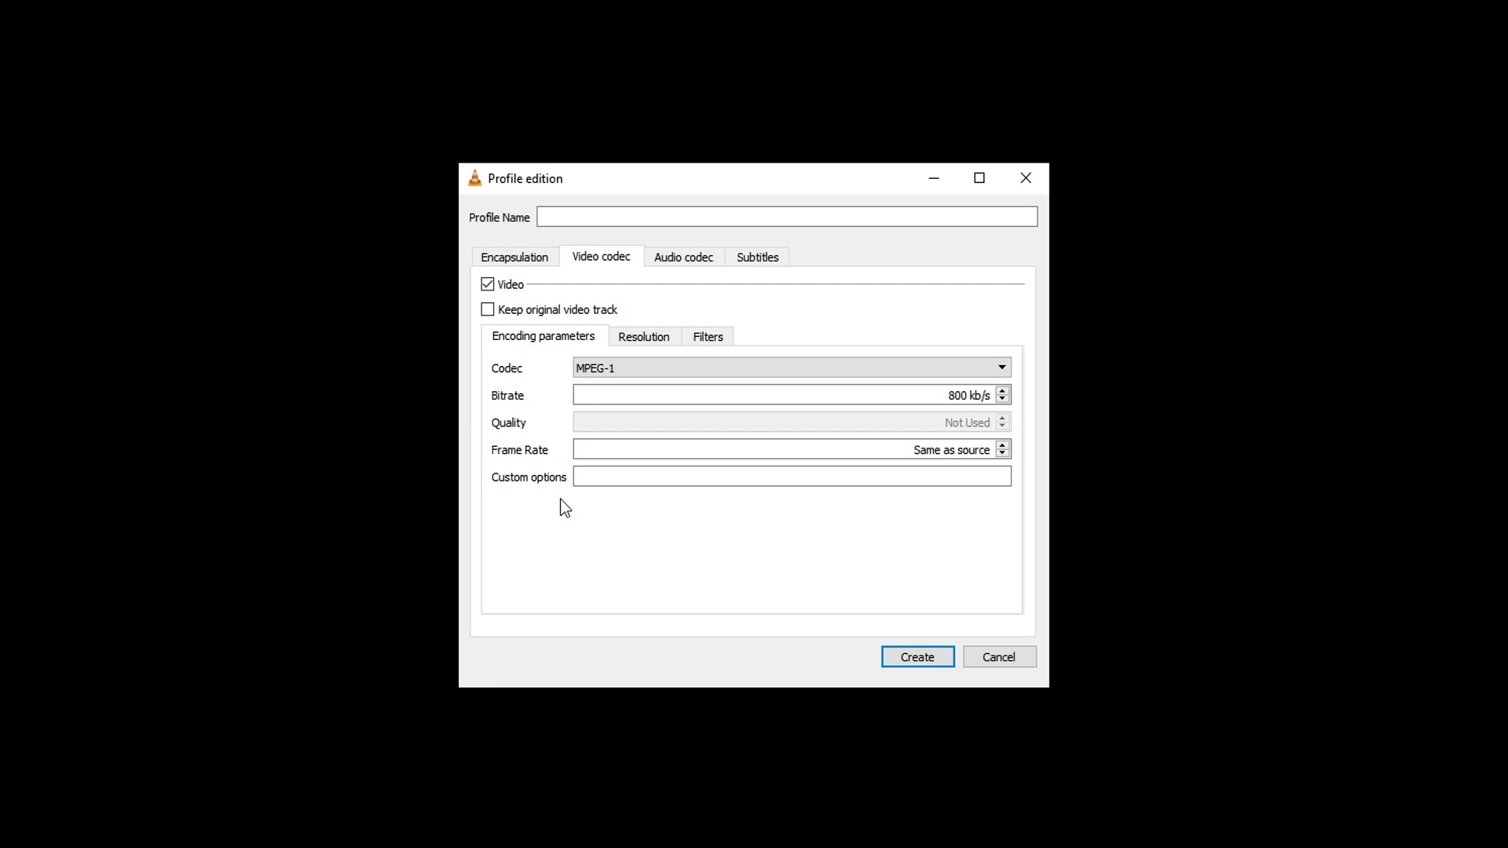
pyautogui.click(662, 343)
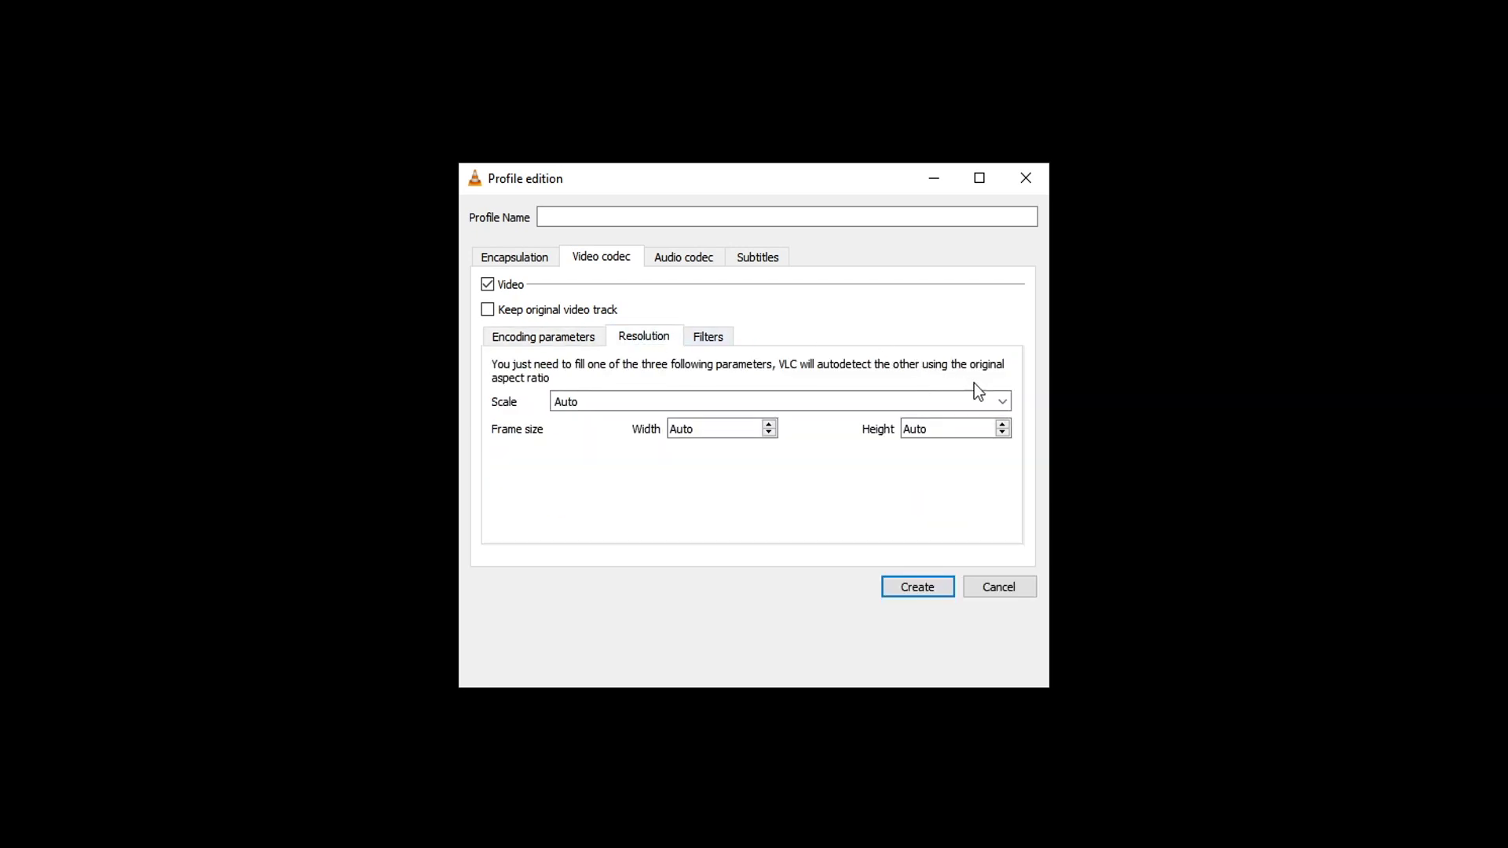
pyautogui.click(1004, 400)
pyautogui.click(926, 419)
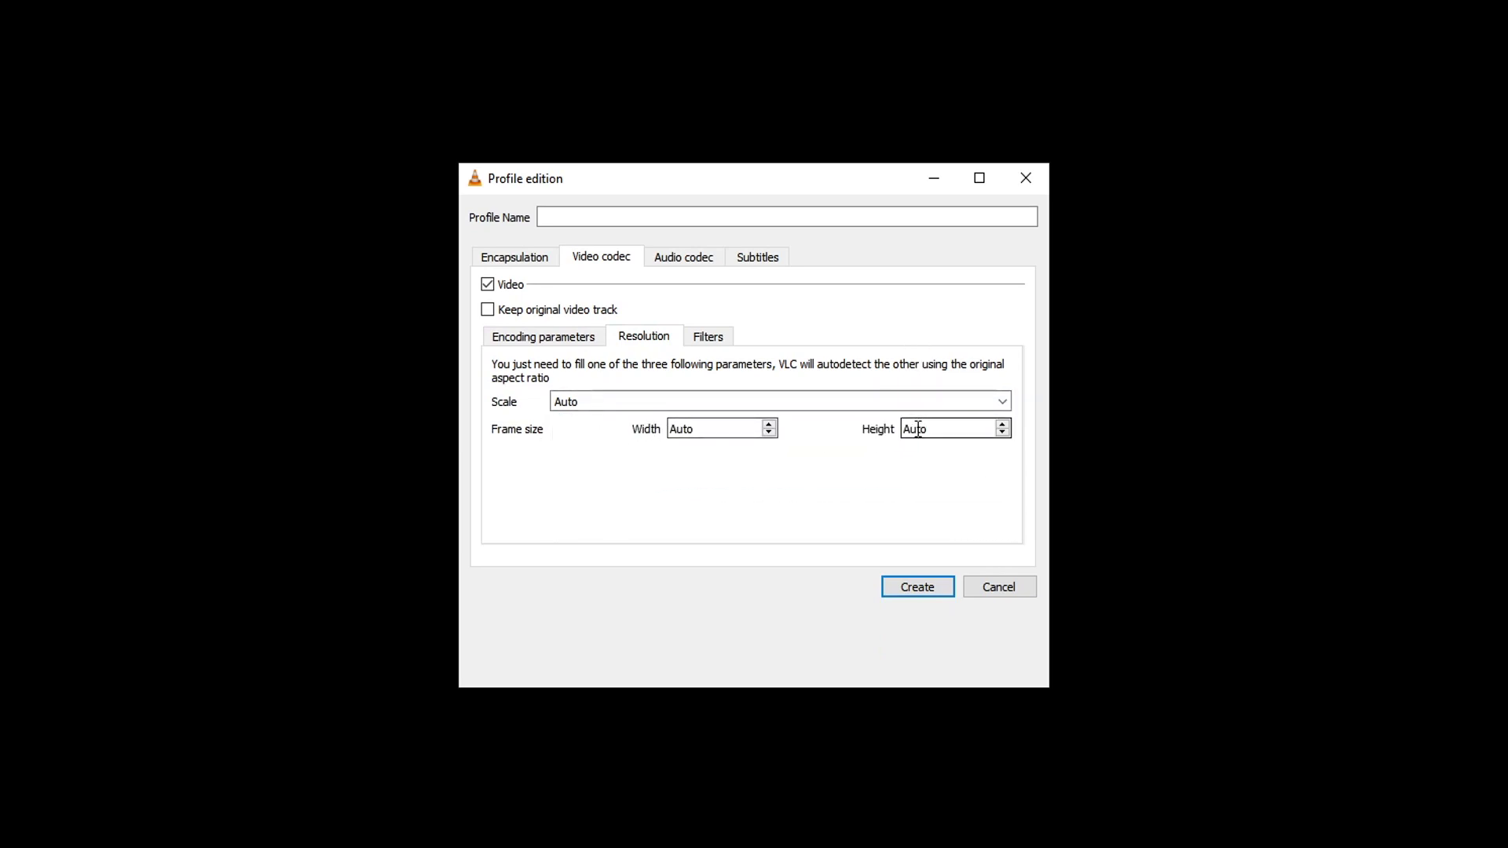
pyautogui.click(710, 427)
pyautogui.click(726, 334)
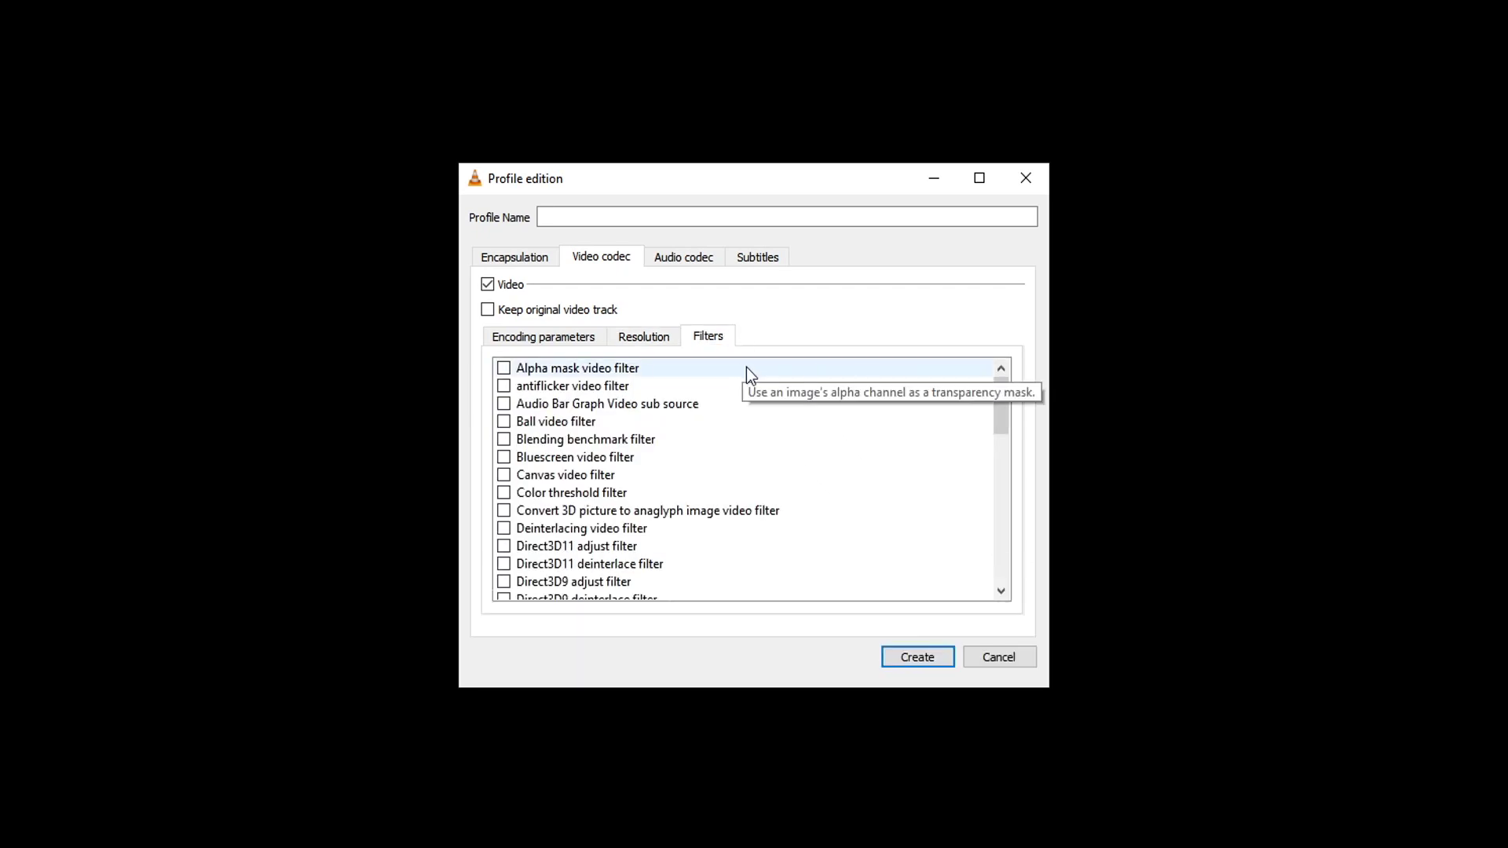
pyautogui.moveTo(1002, 399)
pyautogui.mouseDown()
pyautogui.moveTo(989, 560)
pyautogui.moveTo(1000, 388)
pyautogui.moveTo(1013, 500)
pyautogui.mouseUp()
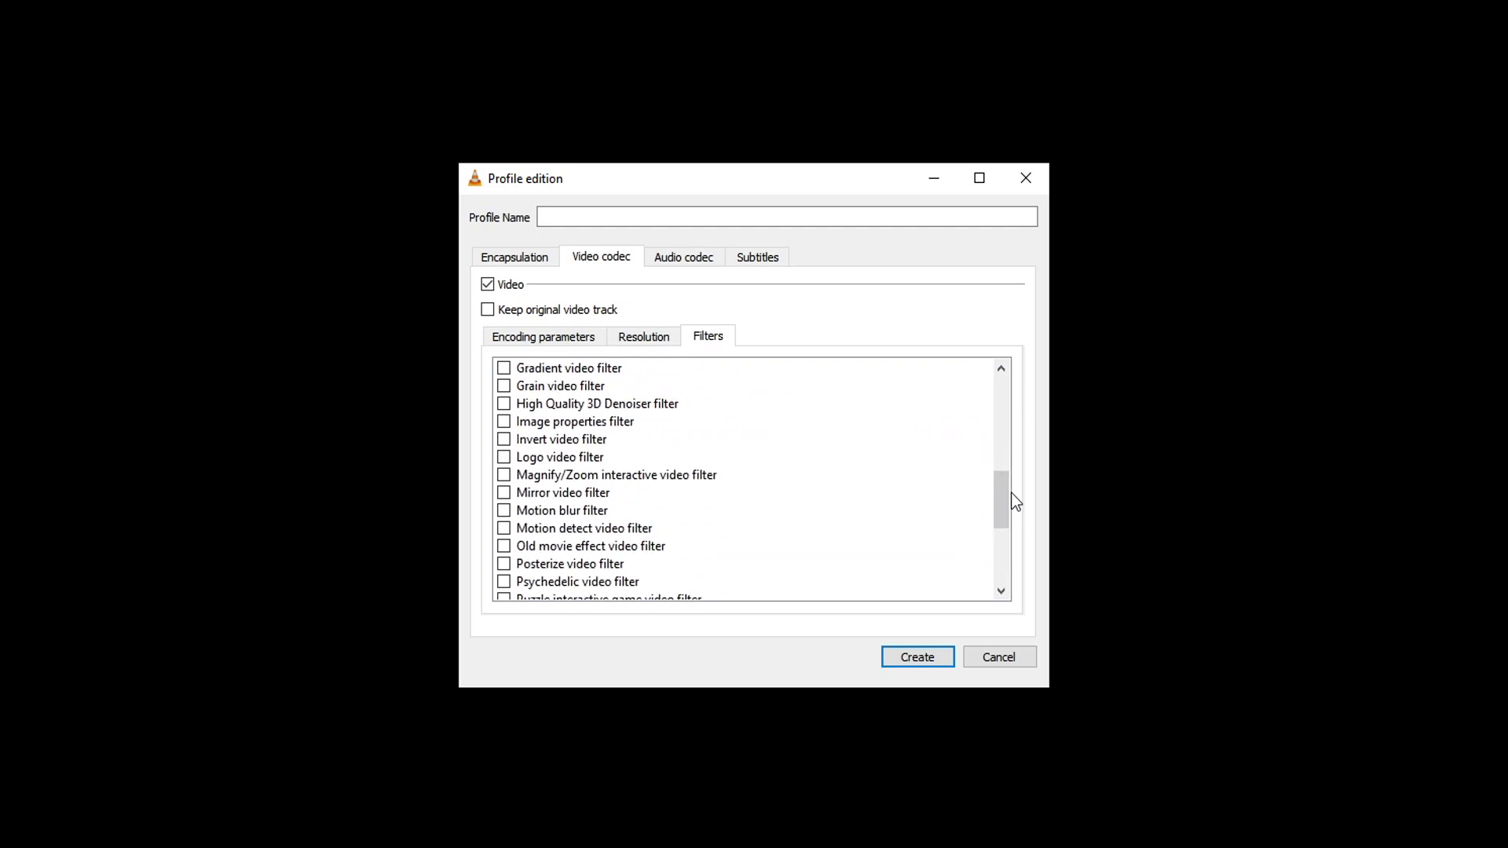
# Step: Enable audio encoding in the profile and leave subtitles switched off
pyautogui.click(690, 256)
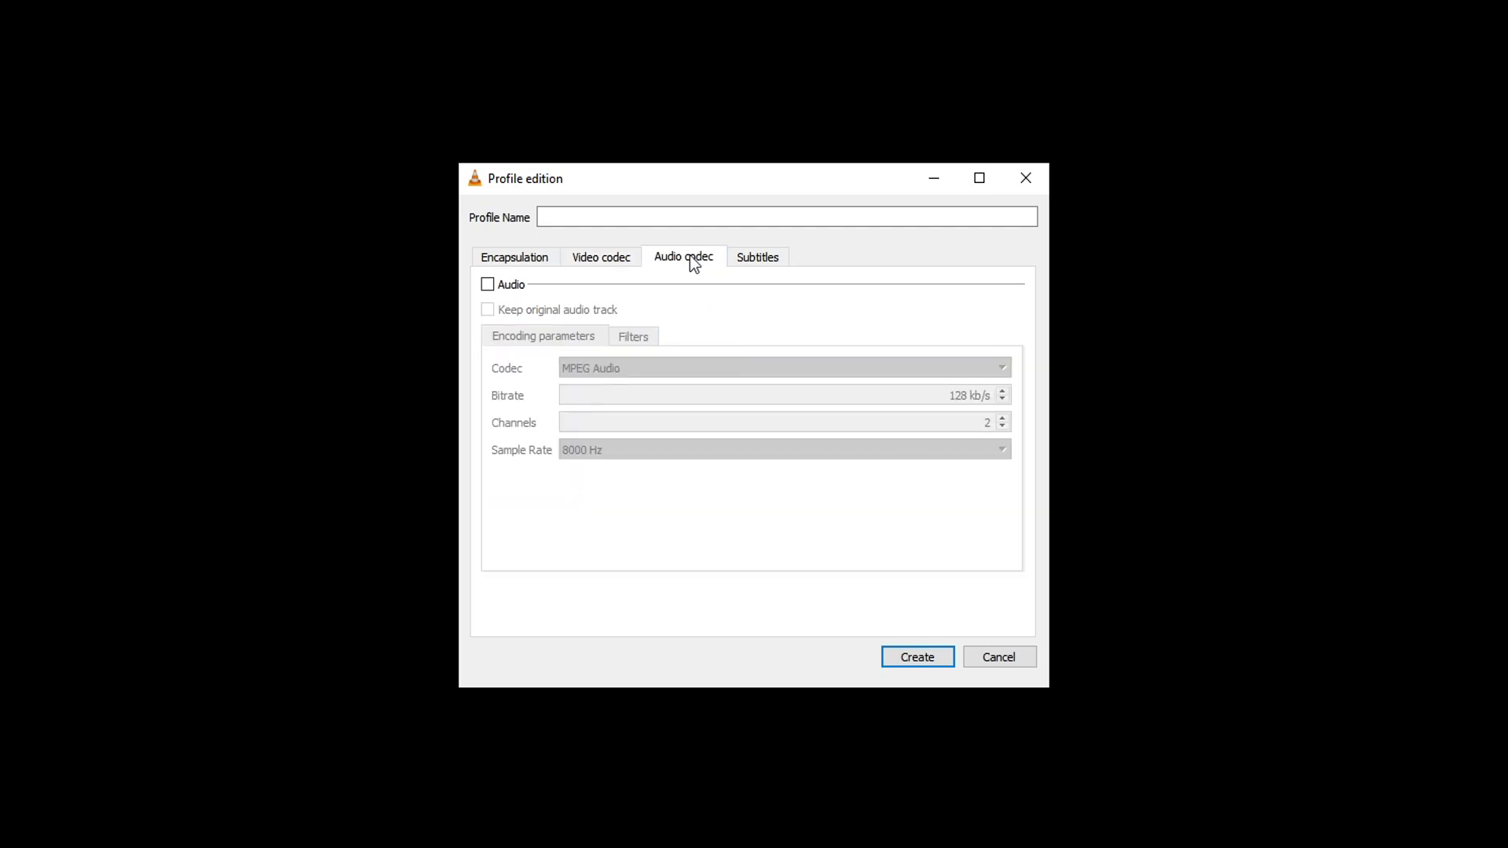
pyautogui.click(509, 284)
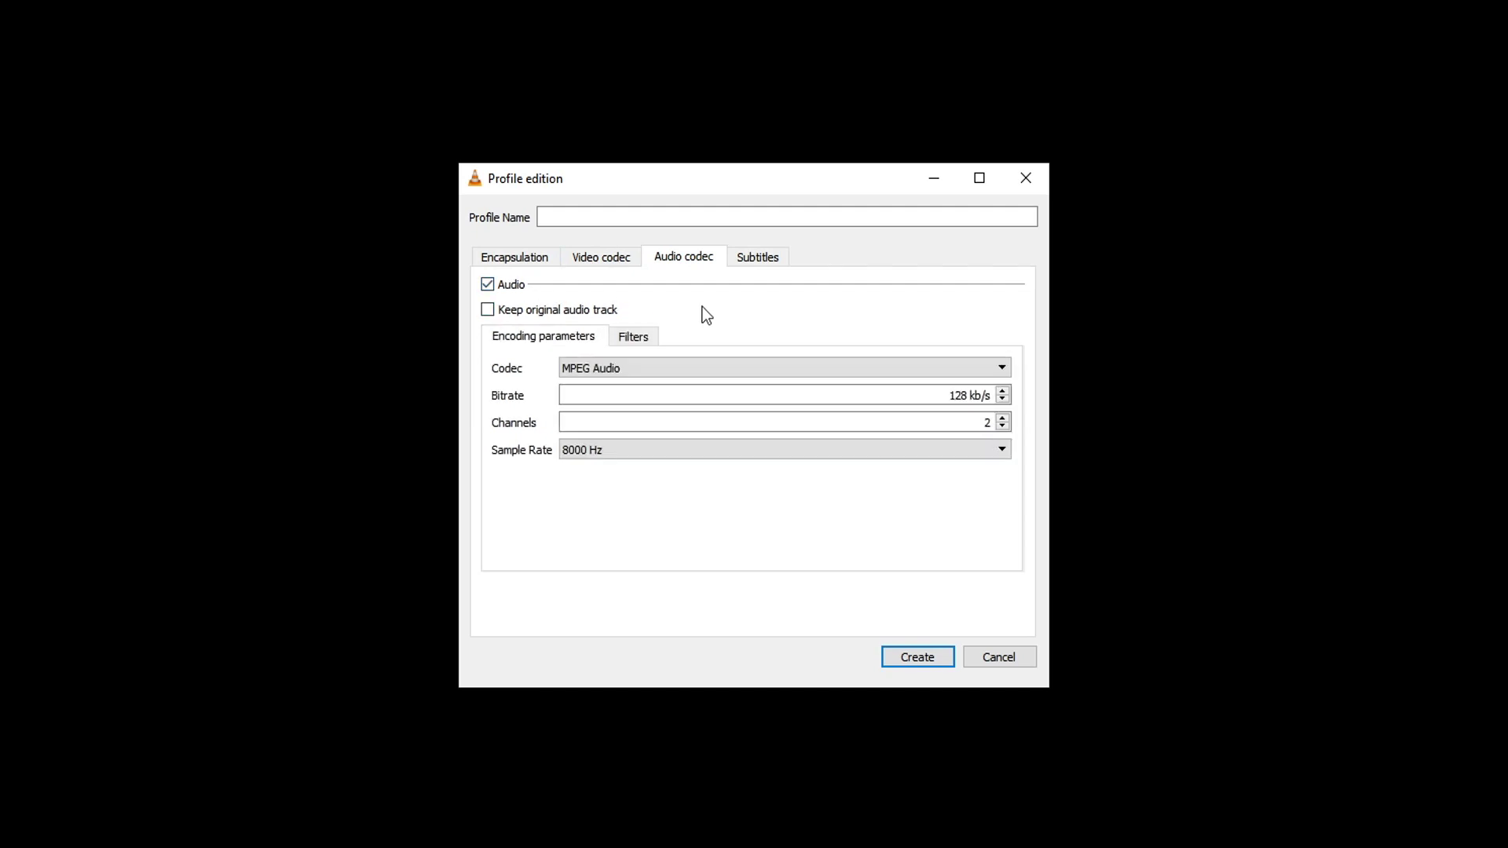
pyautogui.click(621, 339)
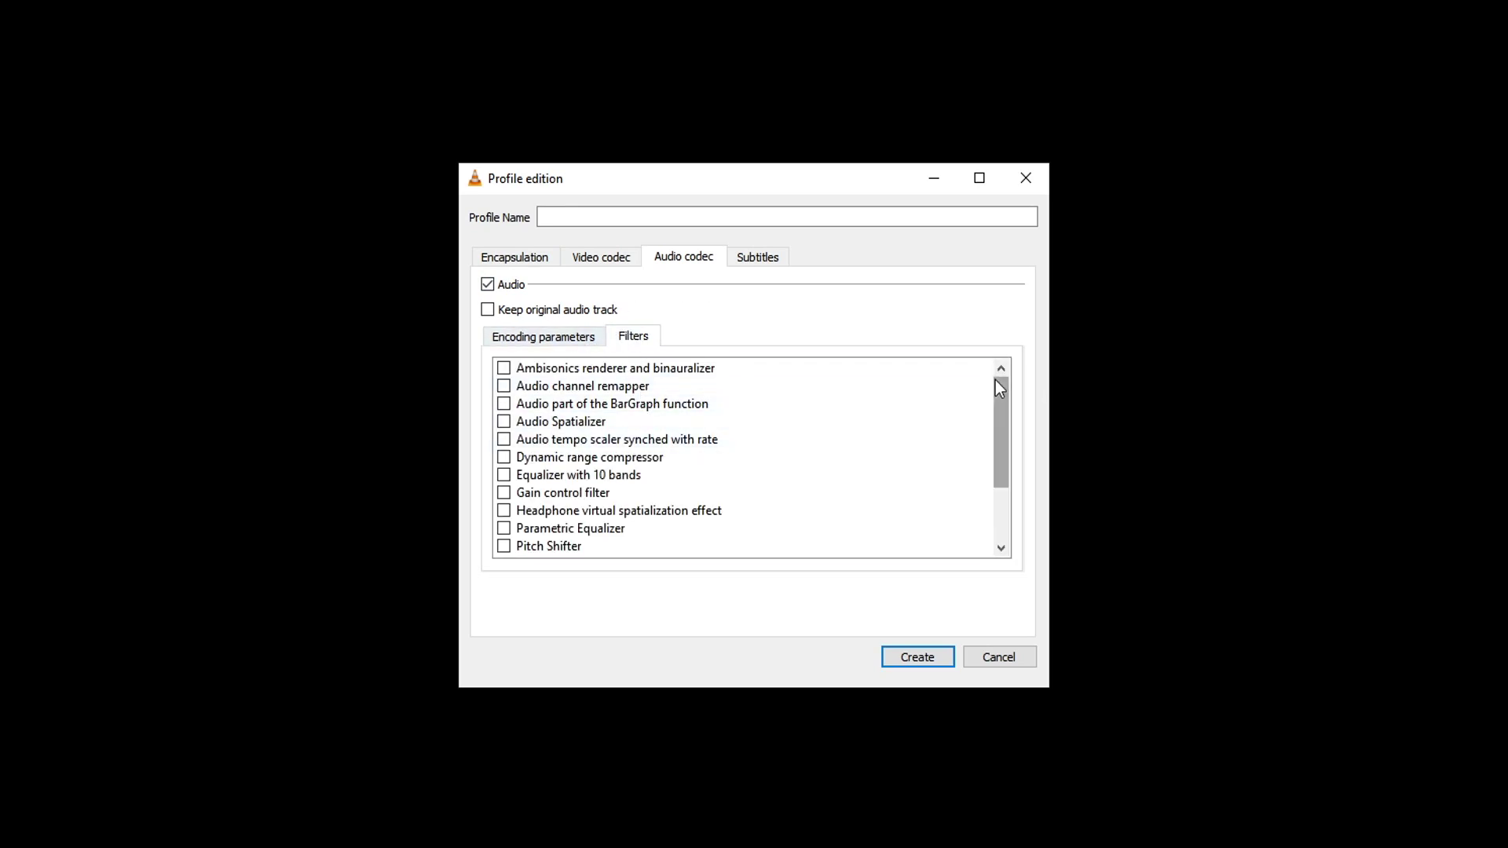
pyautogui.moveTo(996, 380)
pyautogui.mouseDown()
pyautogui.moveTo(1001, 473)
pyautogui.moveTo(992, 371)
pyautogui.mouseUp()
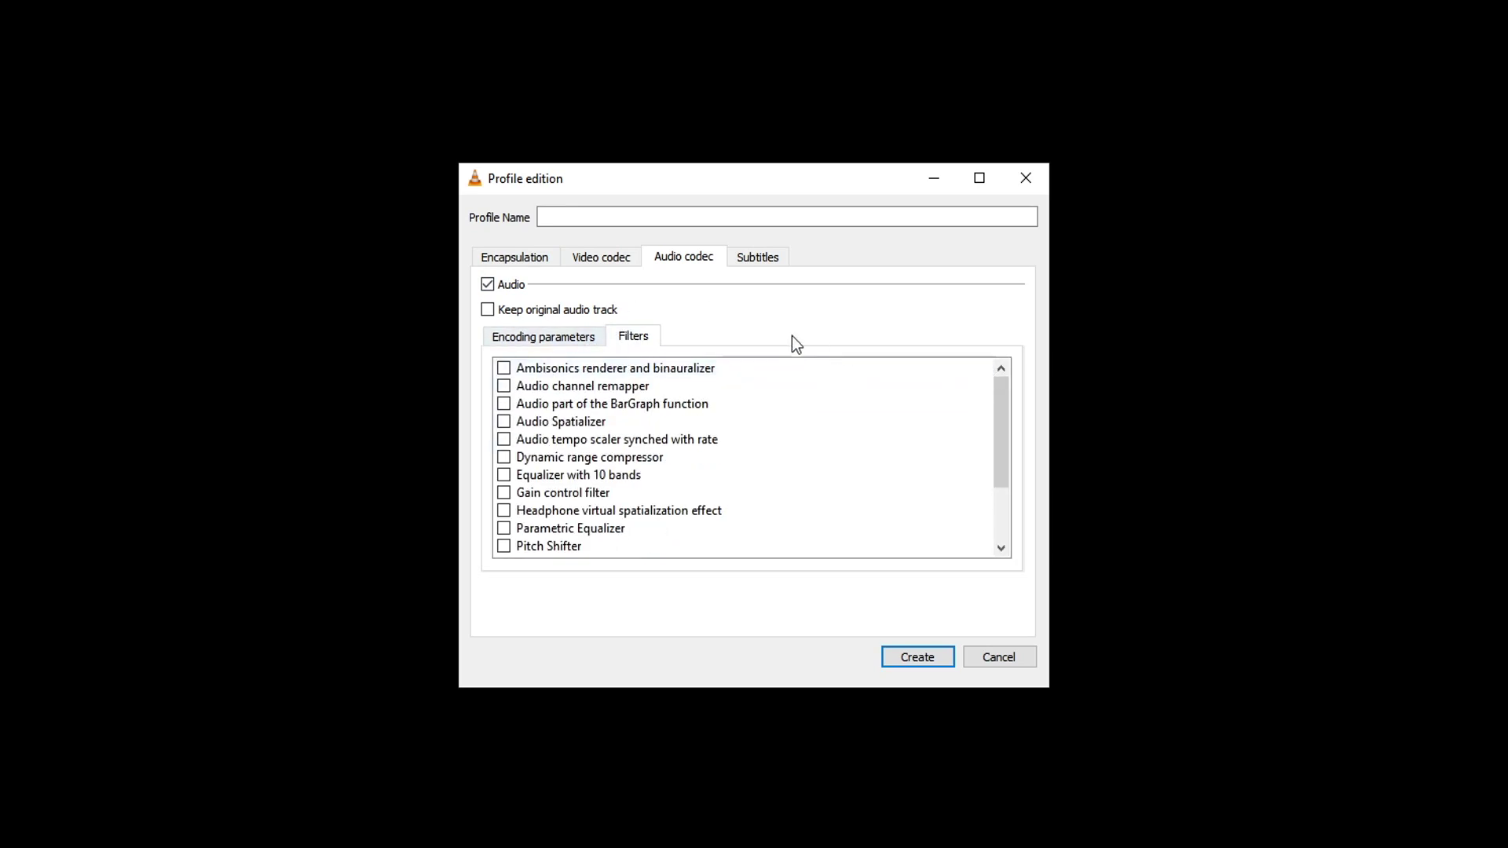
pyautogui.click(763, 252)
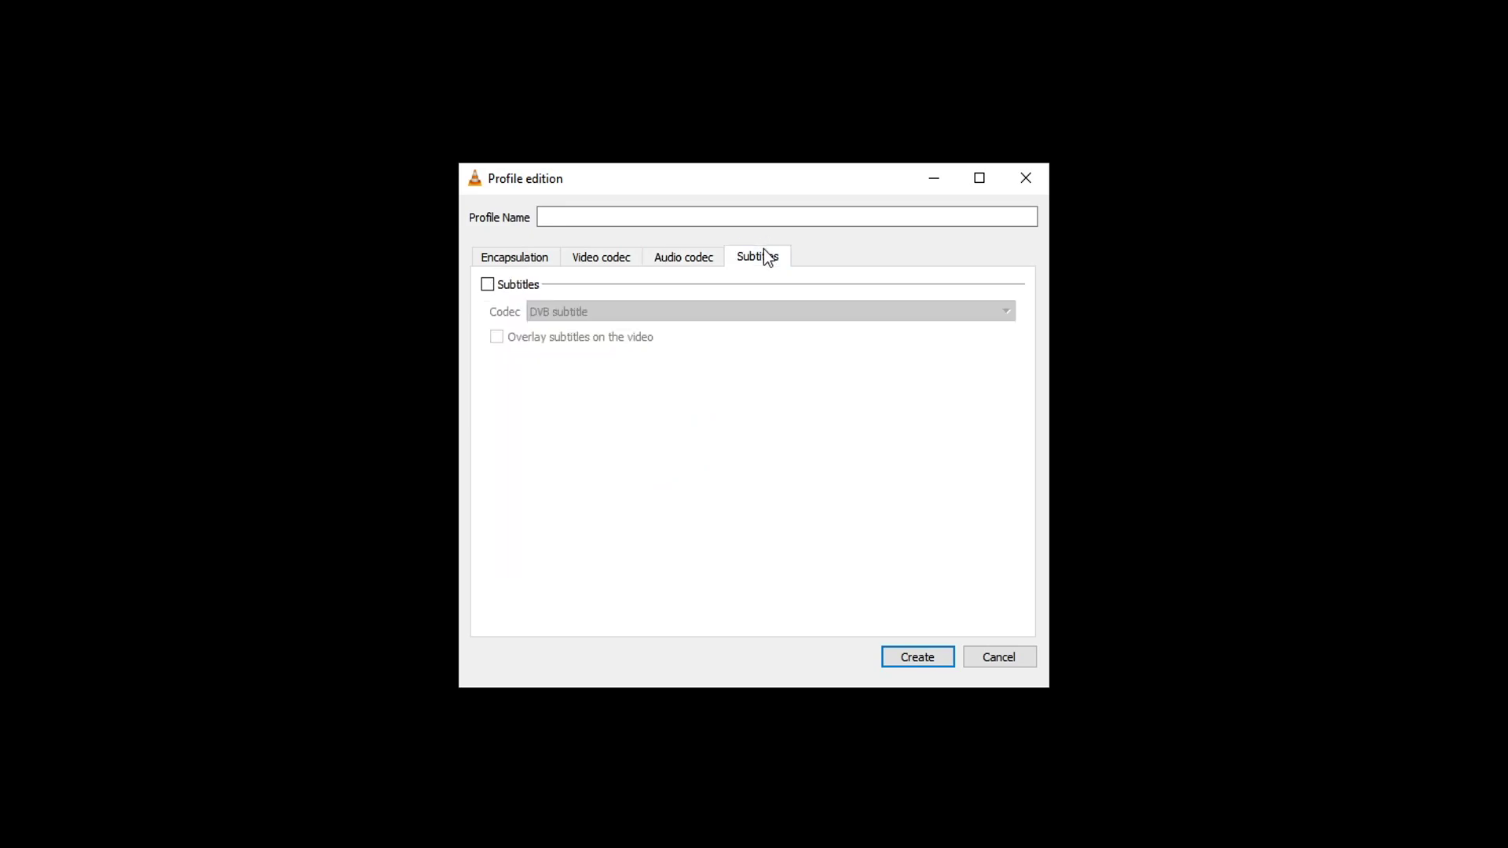
pyautogui.click(511, 284)
pyautogui.click(643, 312)
pyautogui.click(723, 323)
pyautogui.click(506, 290)
# Step: Name the new profile 'cs' and create it
pyautogui.click(571, 220)
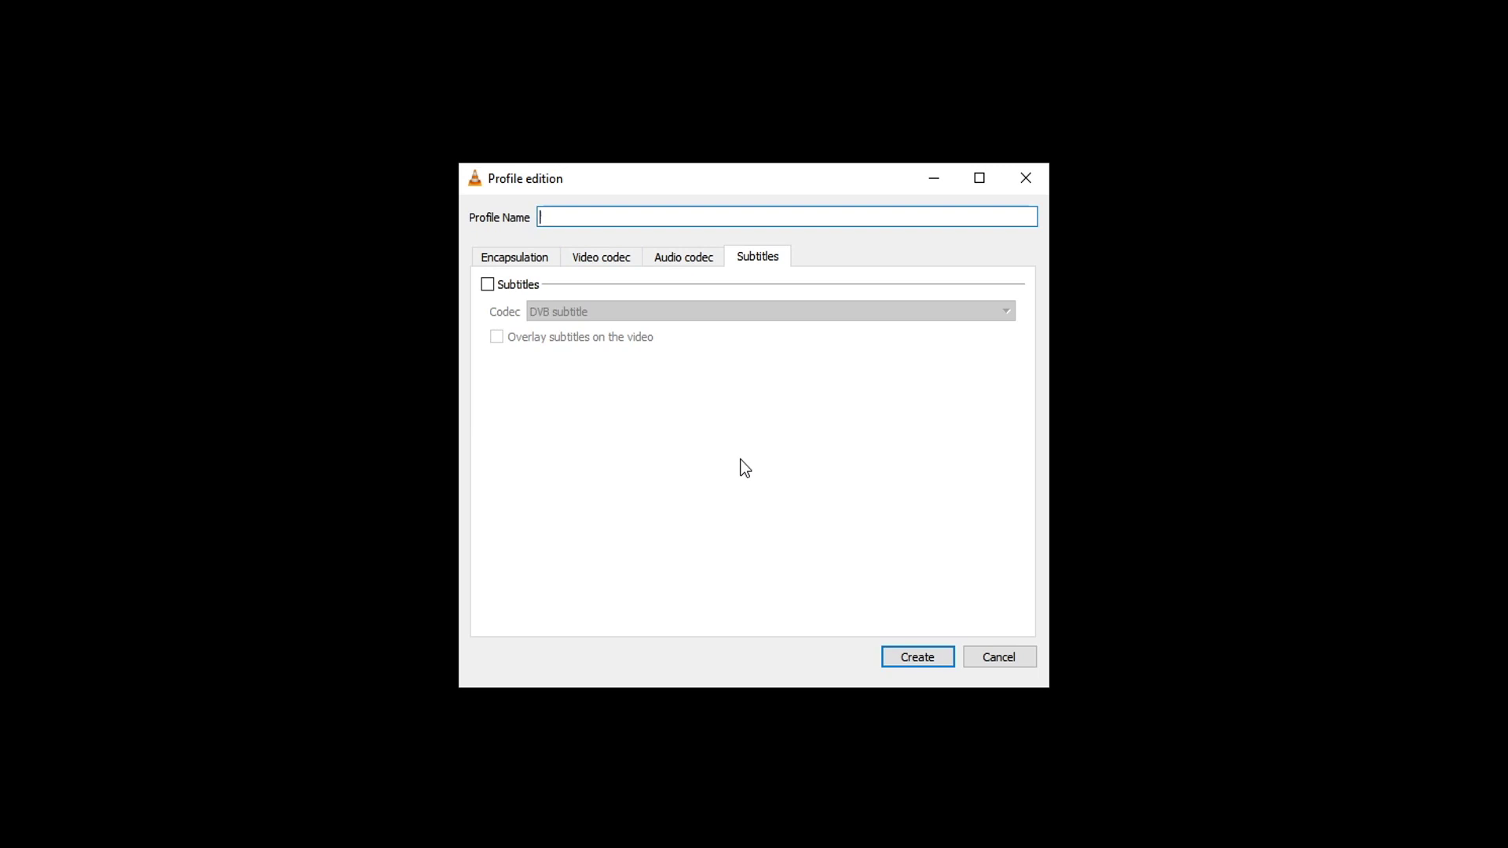
pyautogui.write('cs')
pyautogui.click(933, 664)
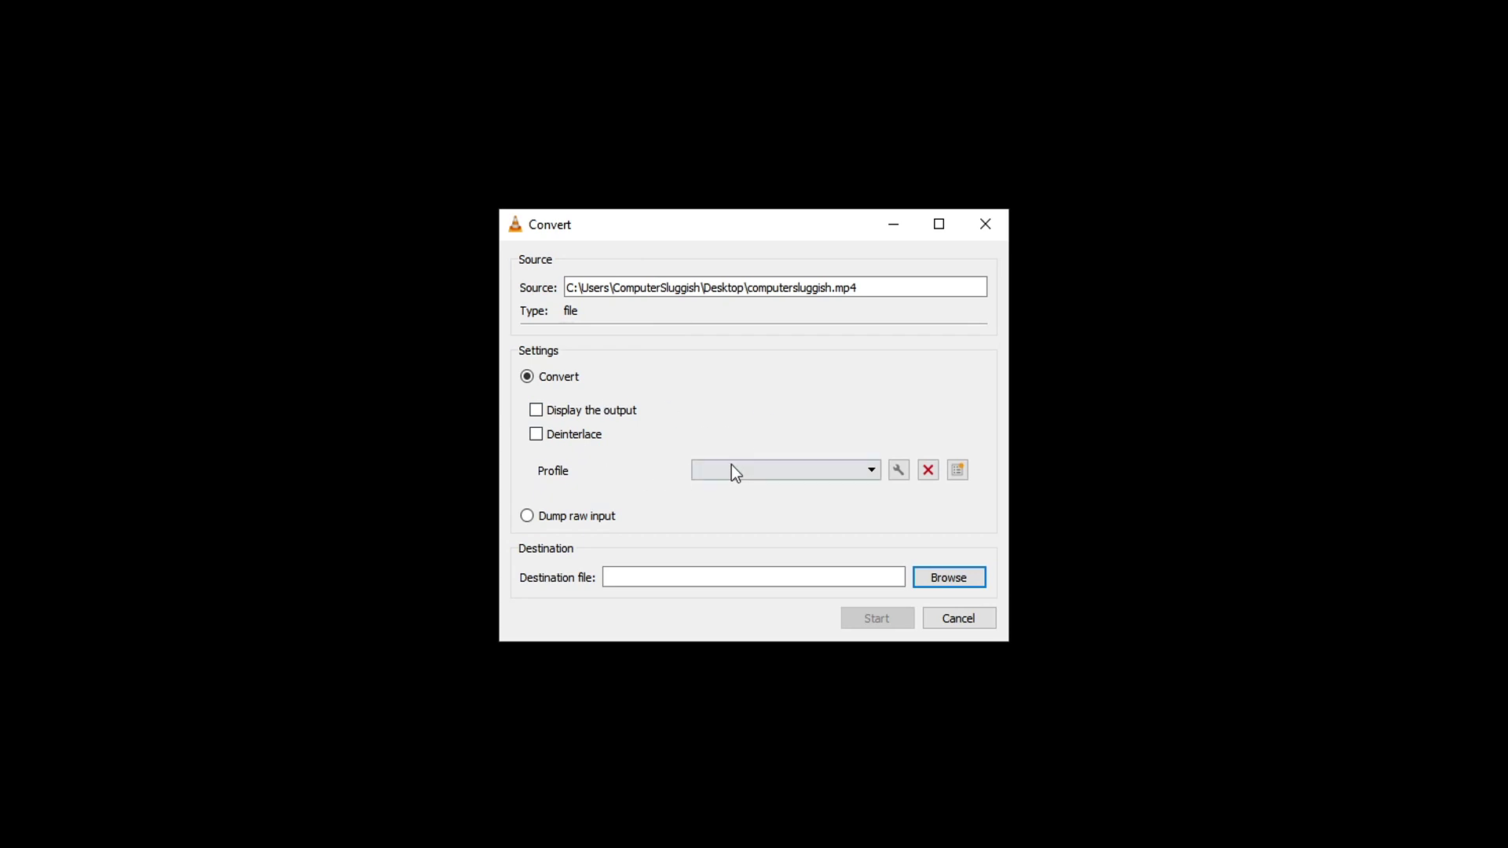
# Step: Select the custom cs profile from the bottom of the Profile list
pyautogui.click(801, 472)
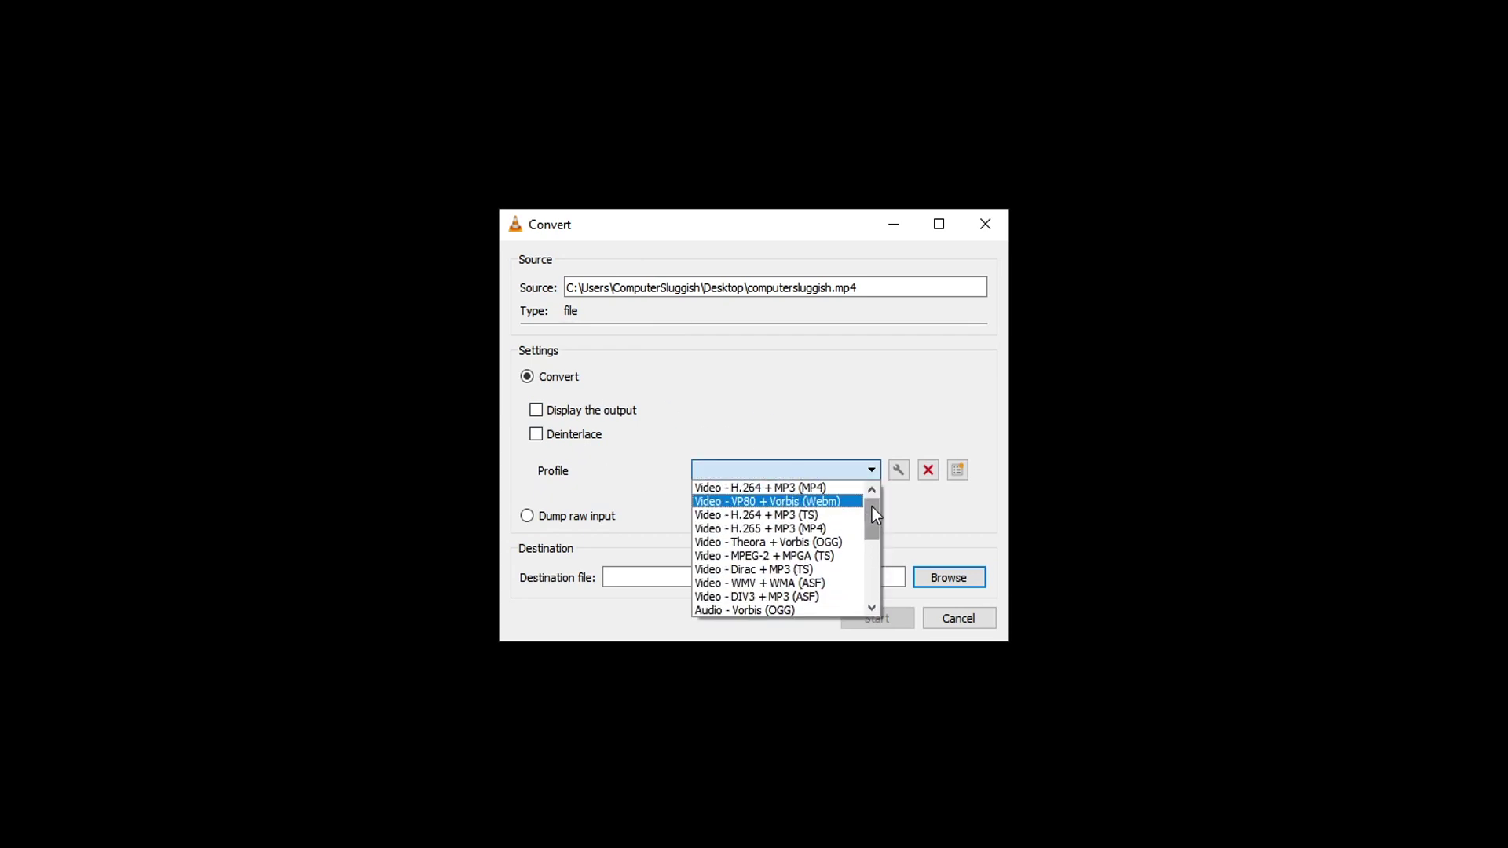
pyautogui.moveTo(874, 515)
pyautogui.mouseDown()
pyautogui.moveTo(869, 580)
pyautogui.moveTo(891, 454)
pyautogui.moveTo(878, 601)
pyautogui.moveTo(888, 492)
pyautogui.mouseUp()
pyautogui.moveTo(878, 502); pyautogui.dragTo(865, 578)
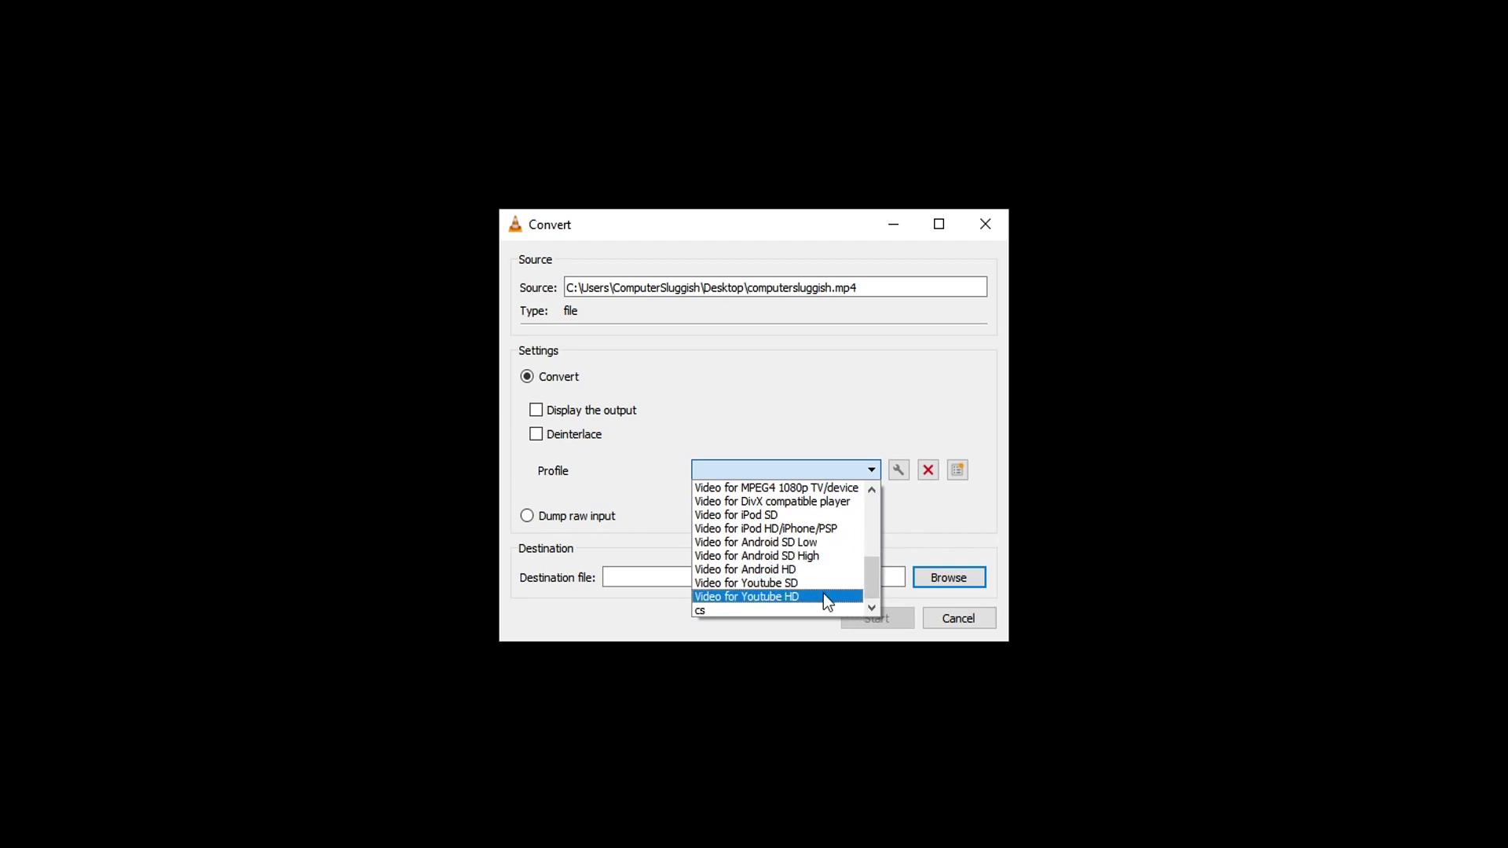
pyautogui.click(795, 609)
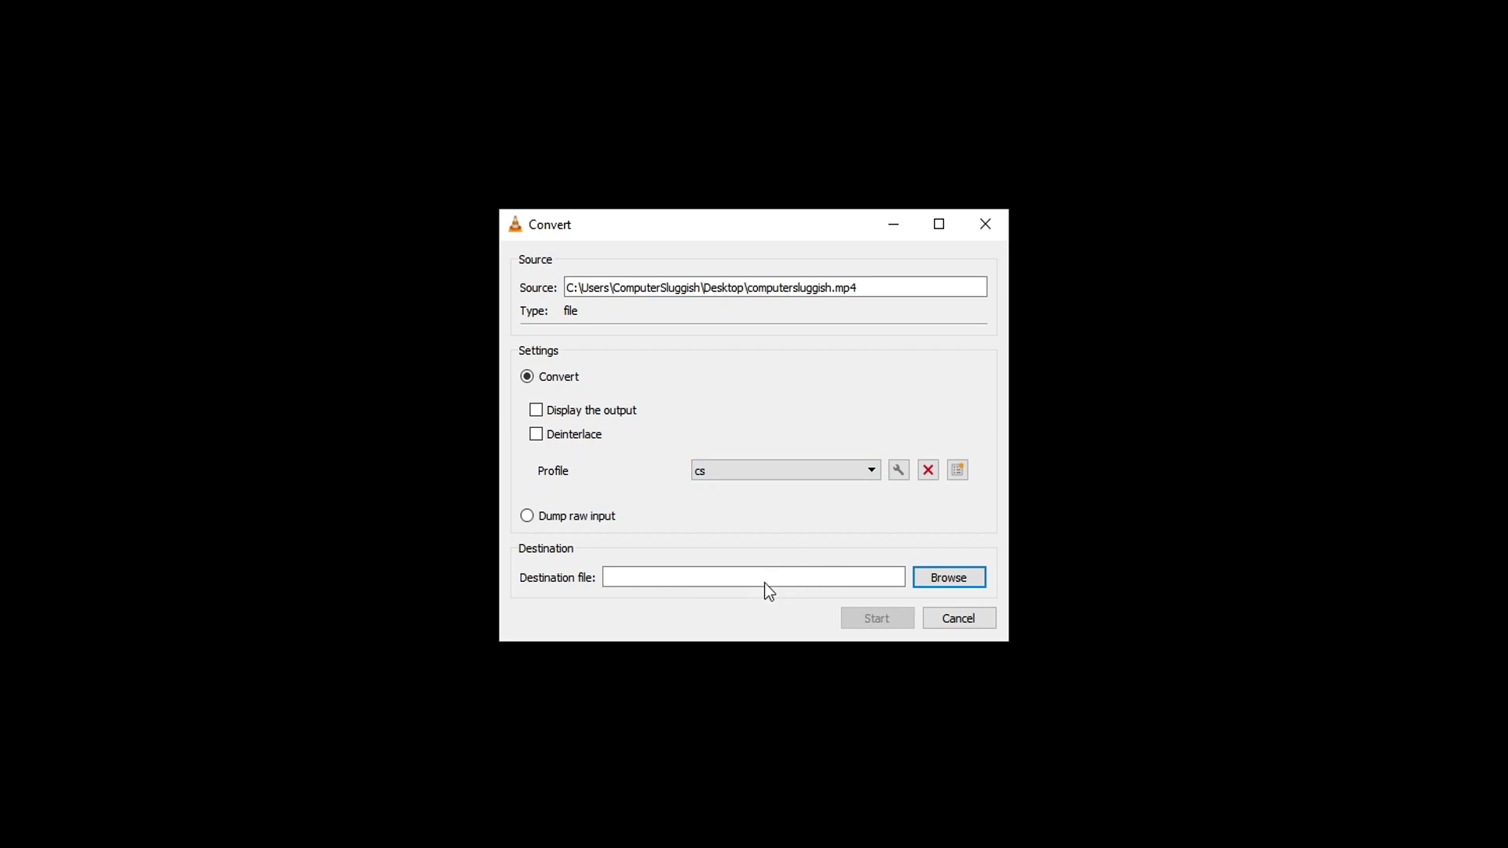
# Step: Set the destination file to computersluggish2 on the Desktop
pyautogui.click(935, 582)
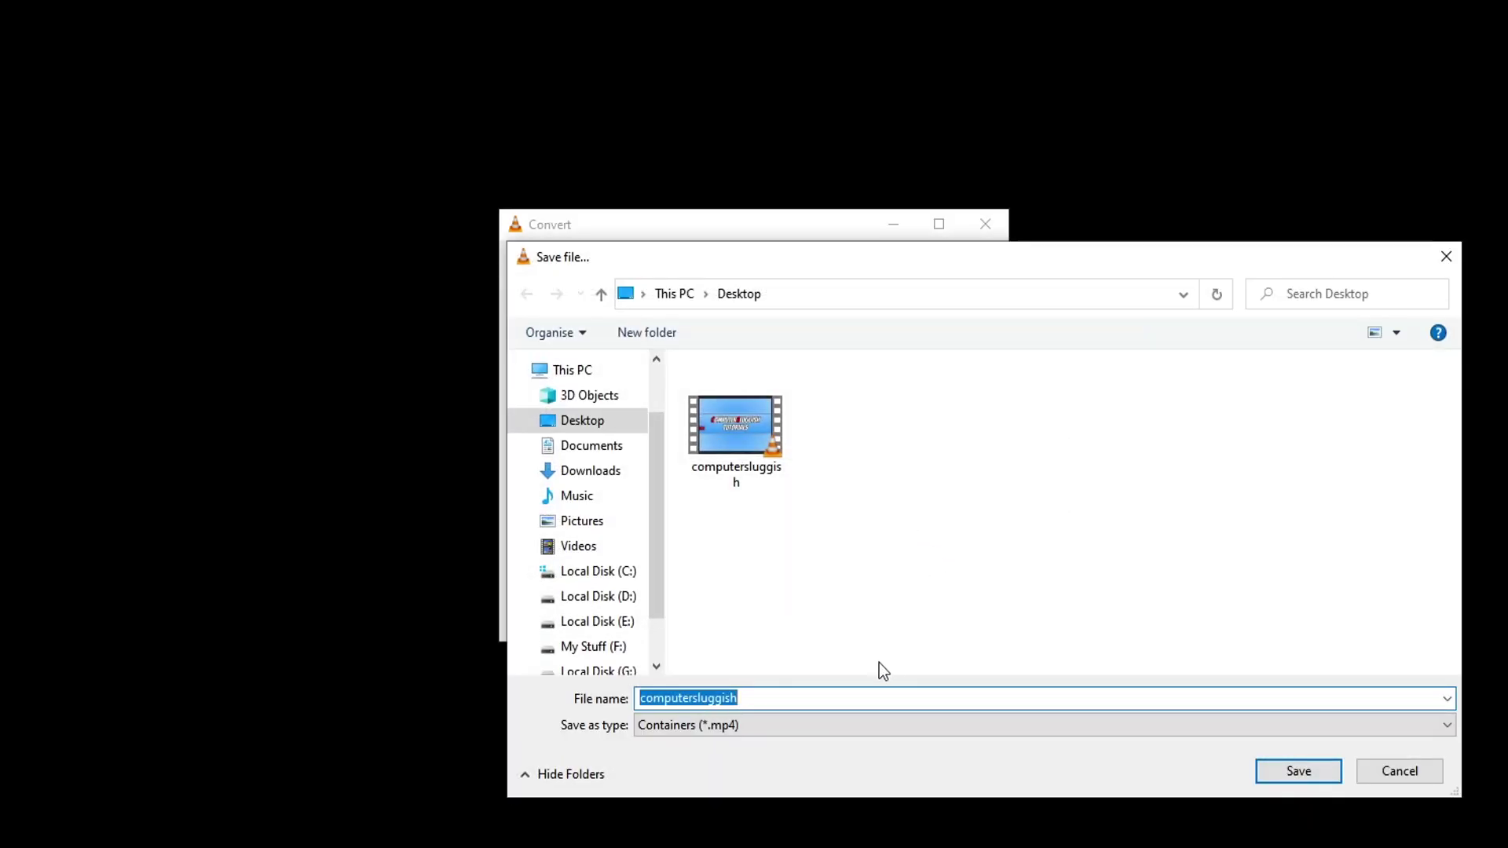
pyautogui.click(781, 694)
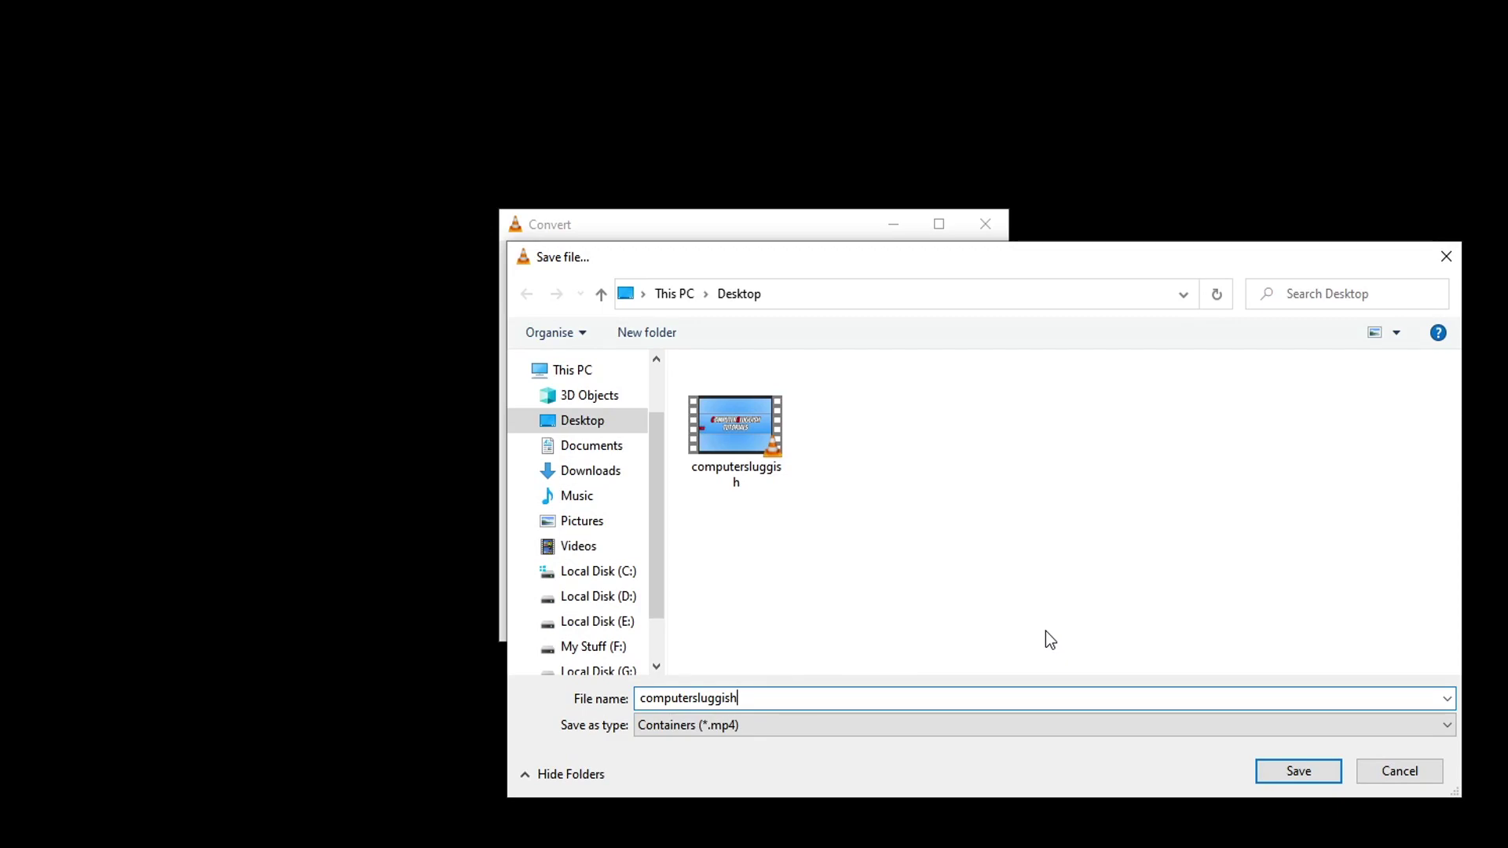
pyautogui.write('2')
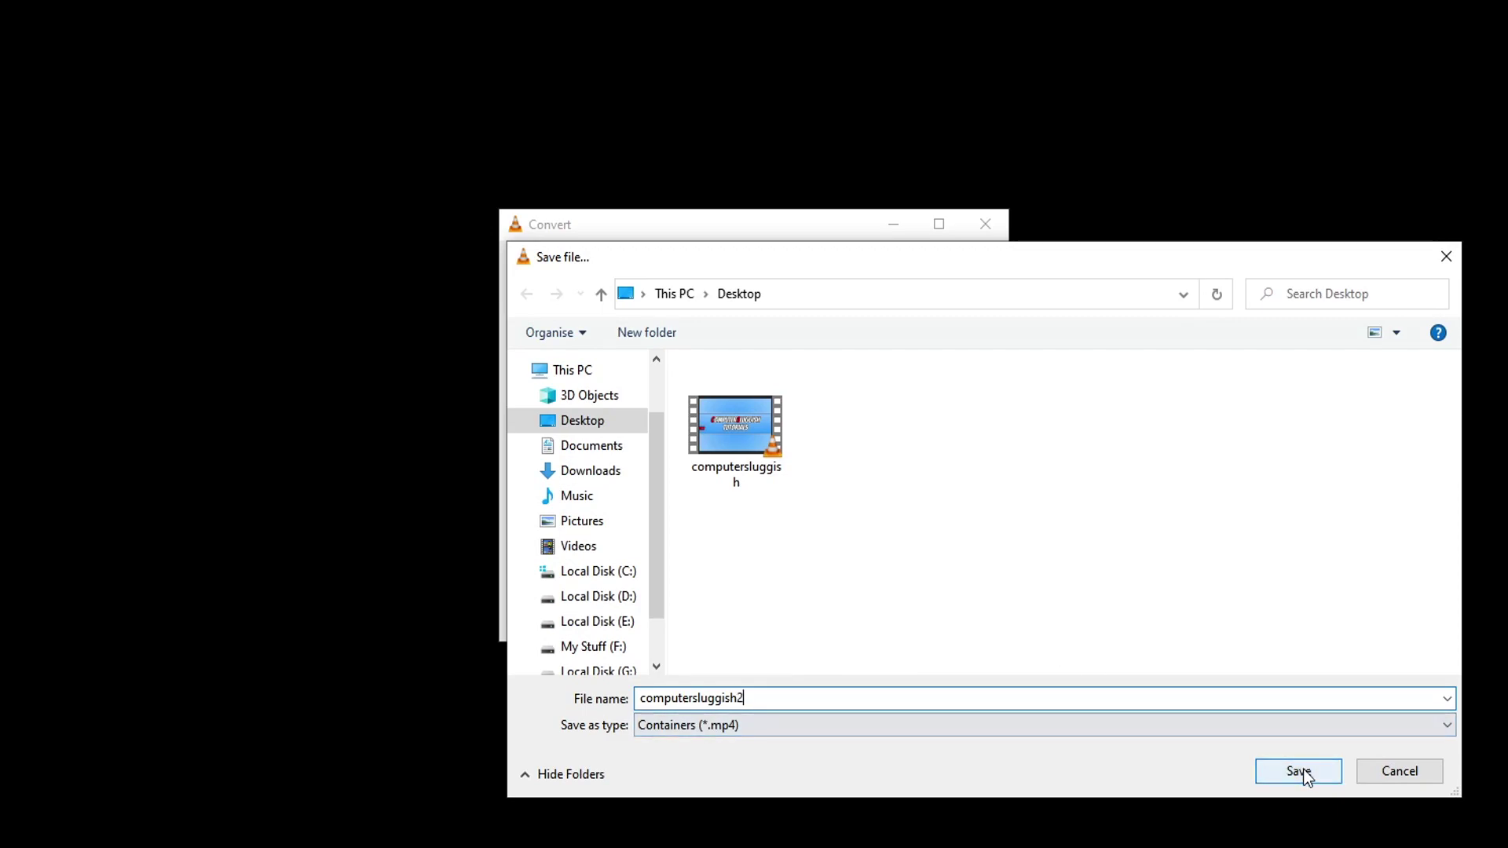
pyautogui.click(1301, 772)
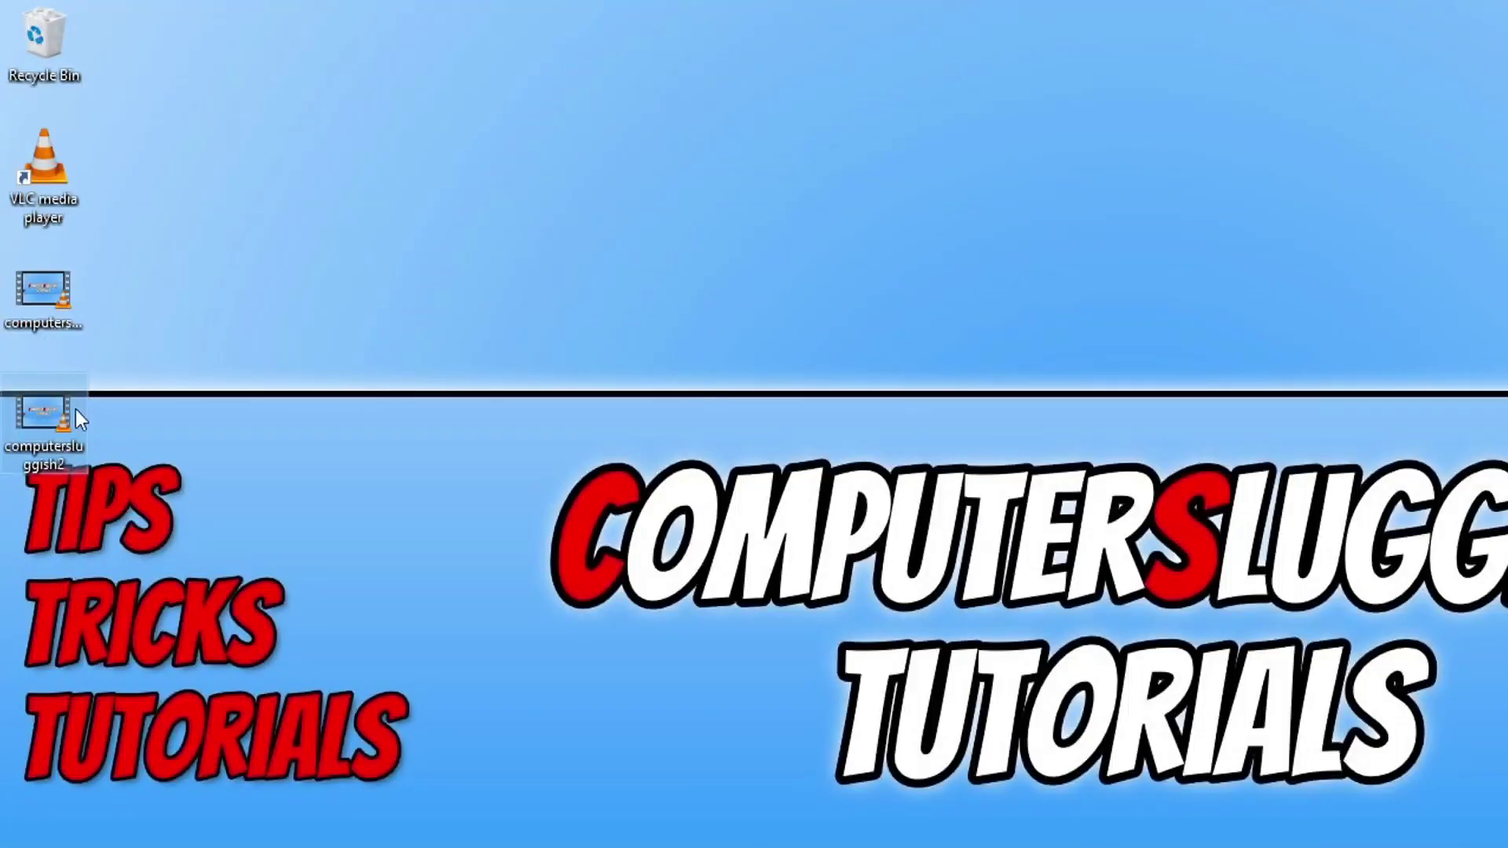
# Step: Move the computersluggish2 icon up and view its Properties, showing a 1.52 MB MP4
pyautogui.moveTo(75, 408)
pyautogui.mouseDown()
pyautogui.moveTo(262, 196)
pyautogui.moveTo(262, 176)
pyautogui.mouseUp()
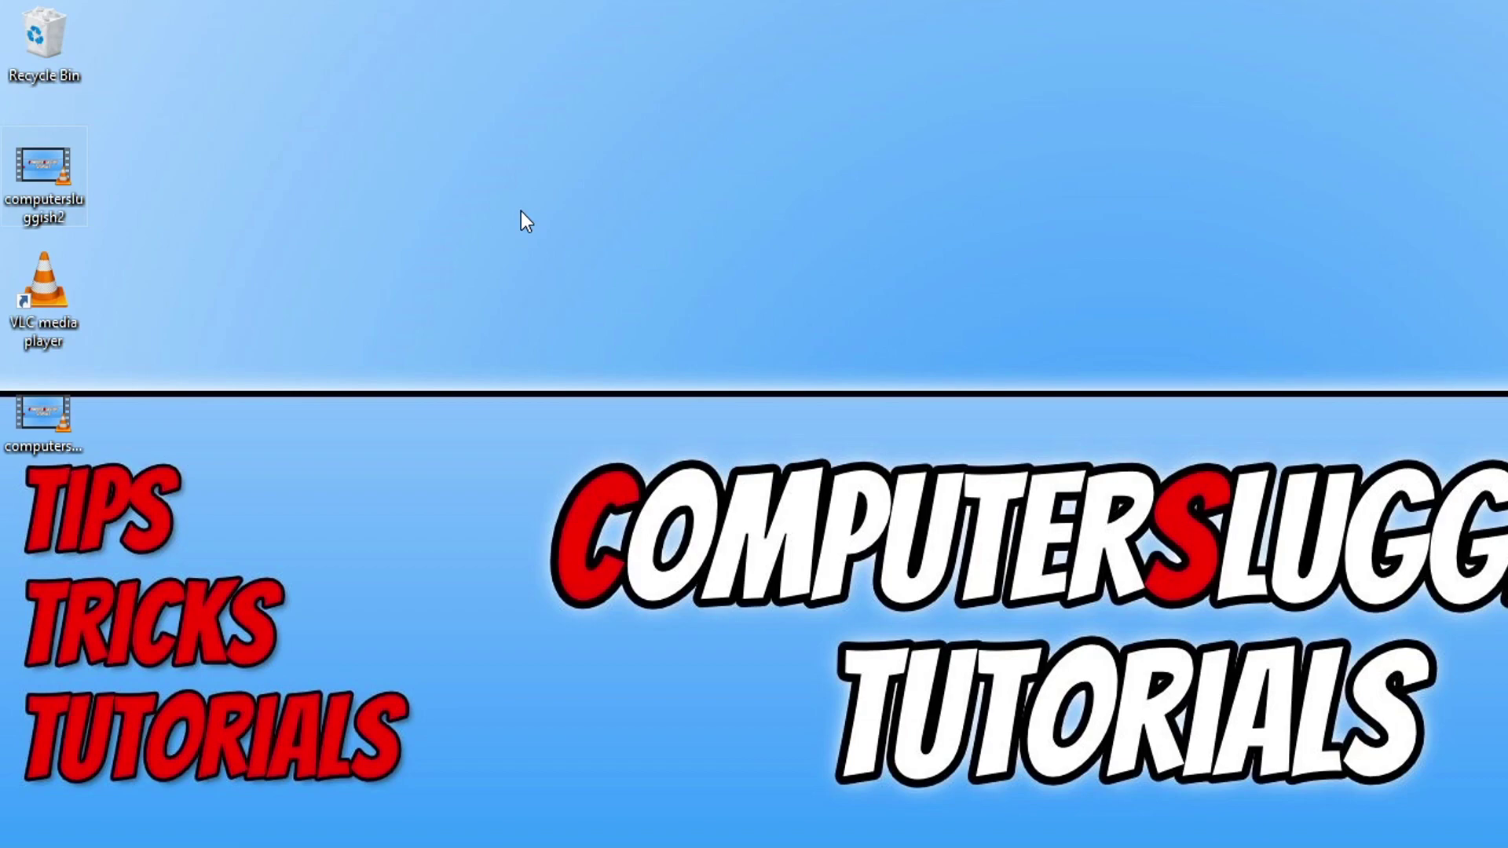
pyautogui.rightClick(56, 156)
pyautogui.click(172, 645)
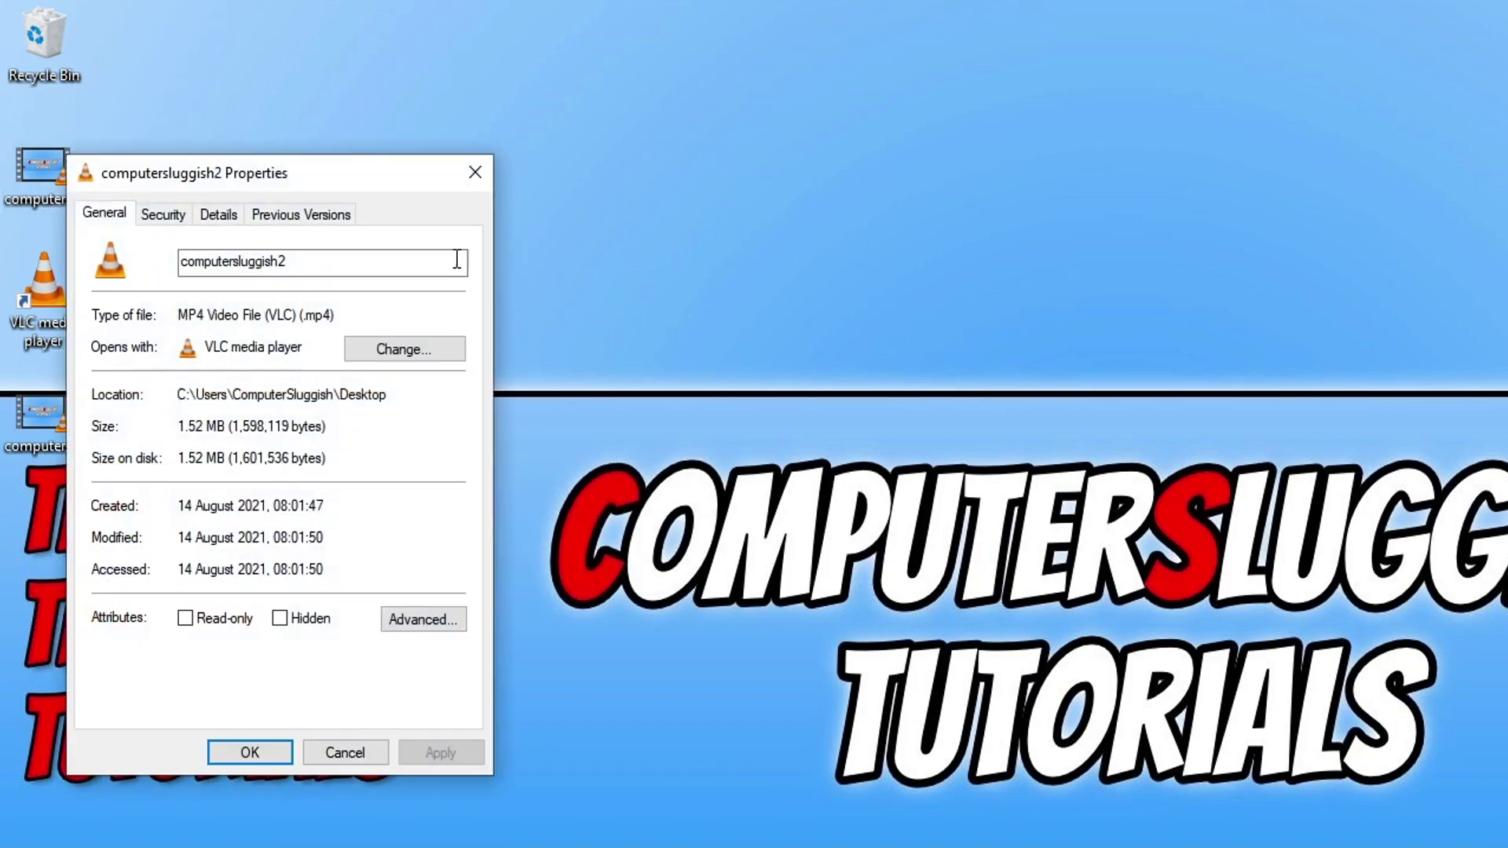
pyautogui.moveTo(243, 176); pyautogui.dragTo(266, 125)
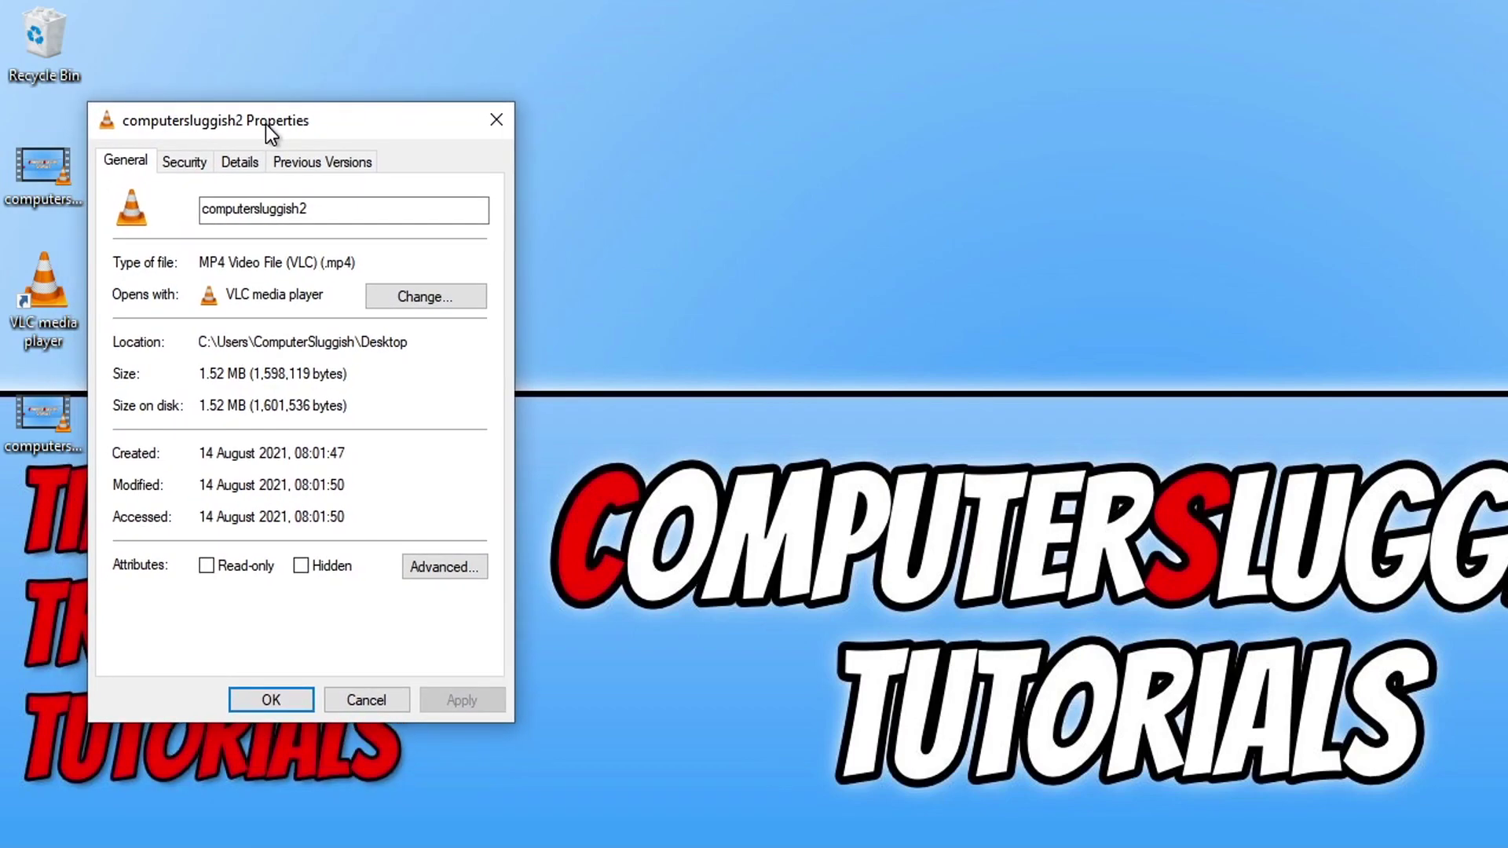